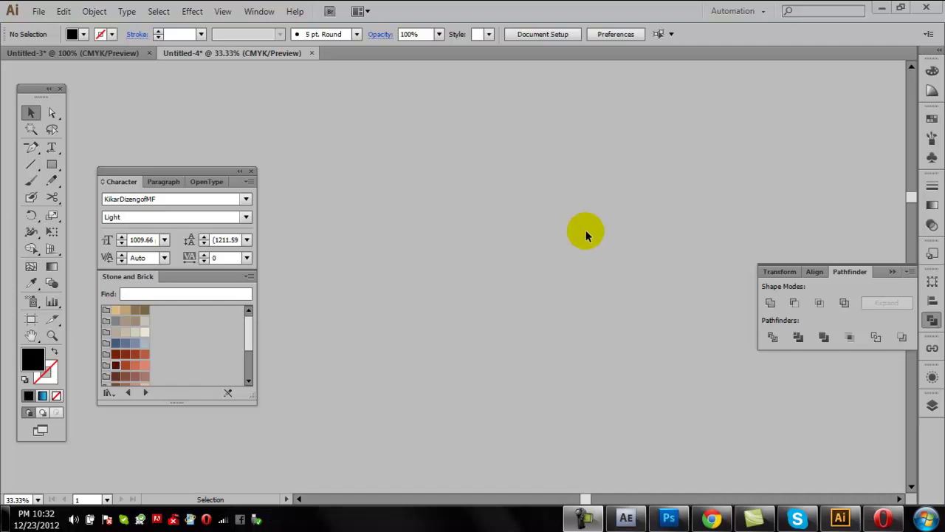
Step: Delete the red-and-brown flower and the black 8
key(alt+shift)
scroll(480, 219, down, 3)
scroll(478, 218, up, 3)
scroll(478, 217, down, 5)
scroll(478, 218, down, 5)
scroll(484, 252, up, 2)
mouse_move(405, 332)
mouse_down()
mouse_move(698, 257)
mouse_move(633, 384)
mouse_up()
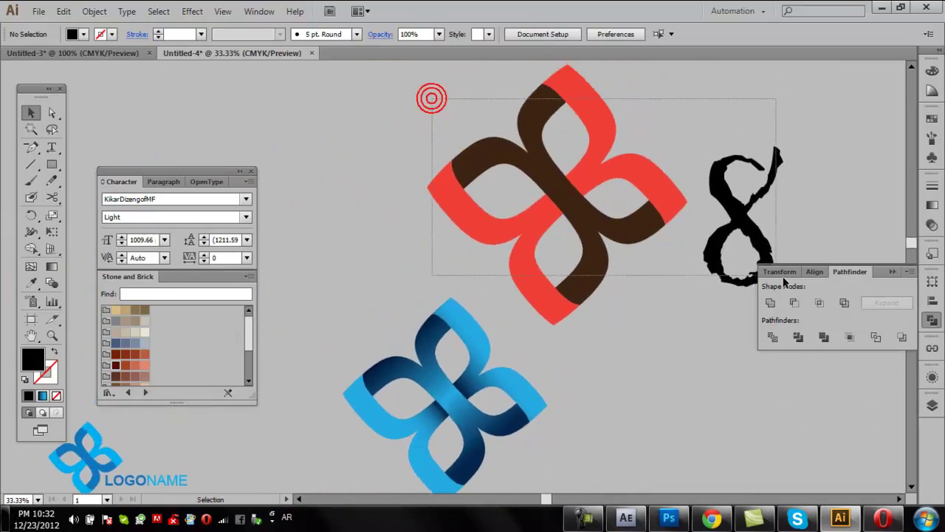
drag(433, 97, 768, 285)
key(Delete)
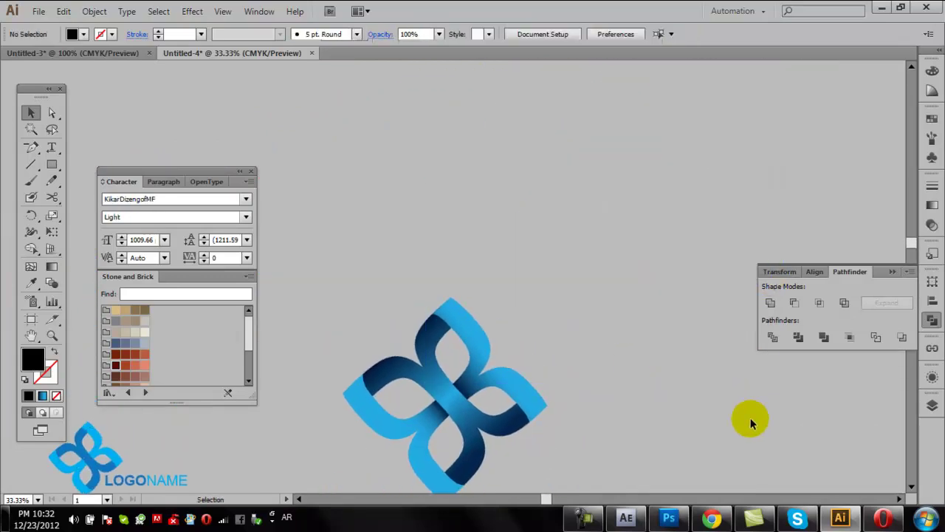
Step: Delete the small logo
drag(700, 397, 891, 150)
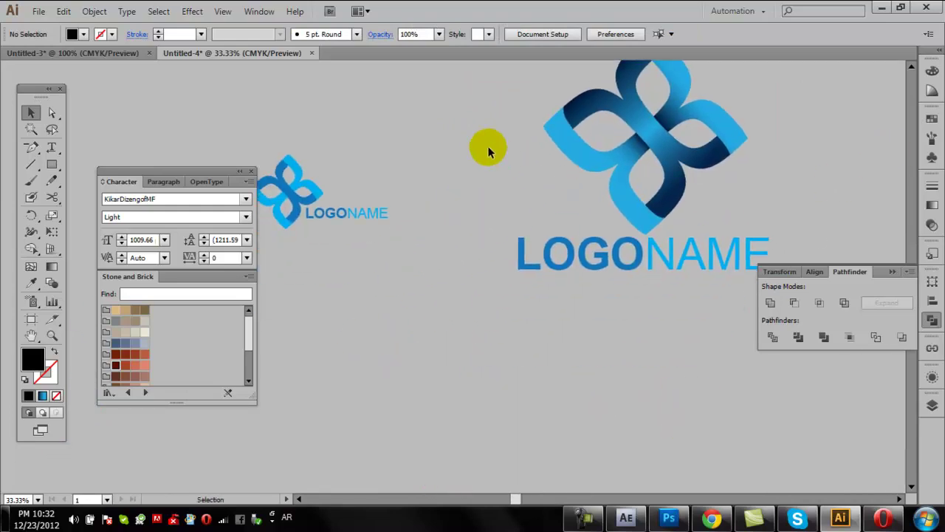
drag(470, 134, 252, 294)
key(Delete)
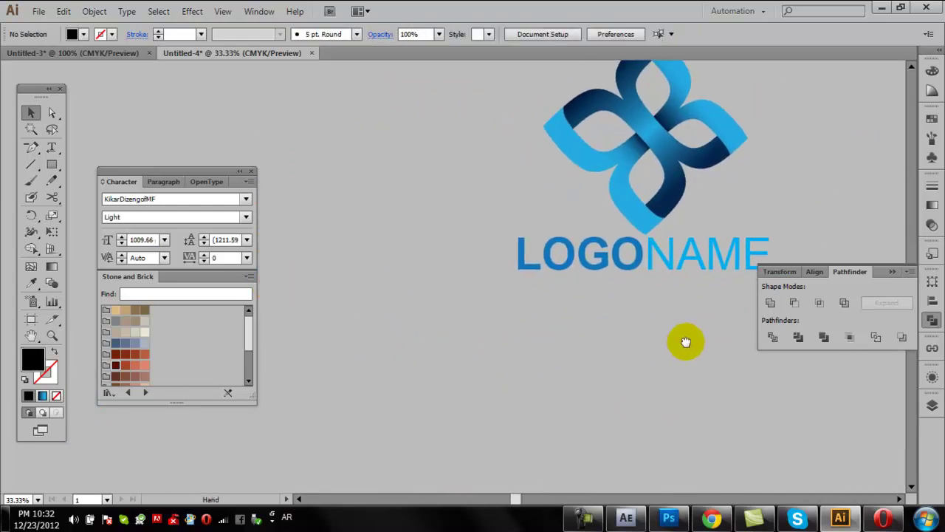
Step: Centre and zoom in on the large blue LOGONAME logo
drag(686, 342, 572, 449)
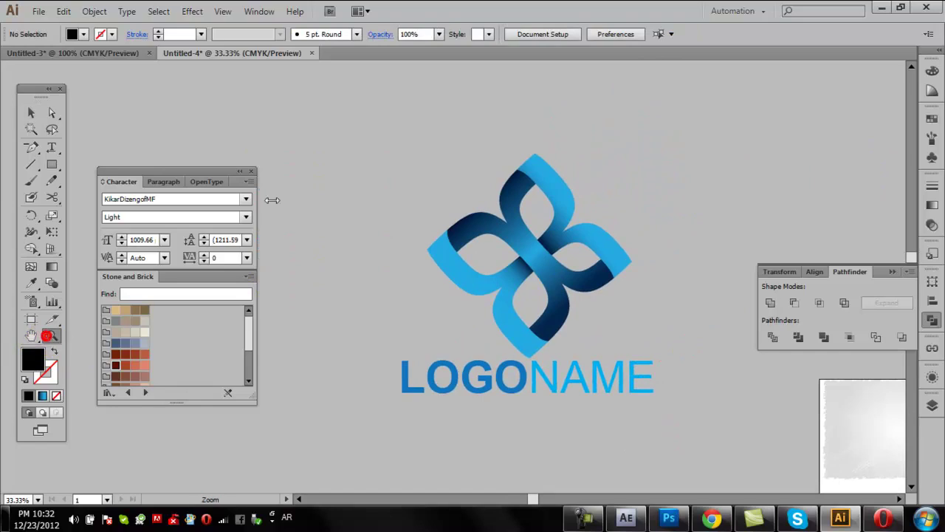
drag(335, 108, 705, 454)
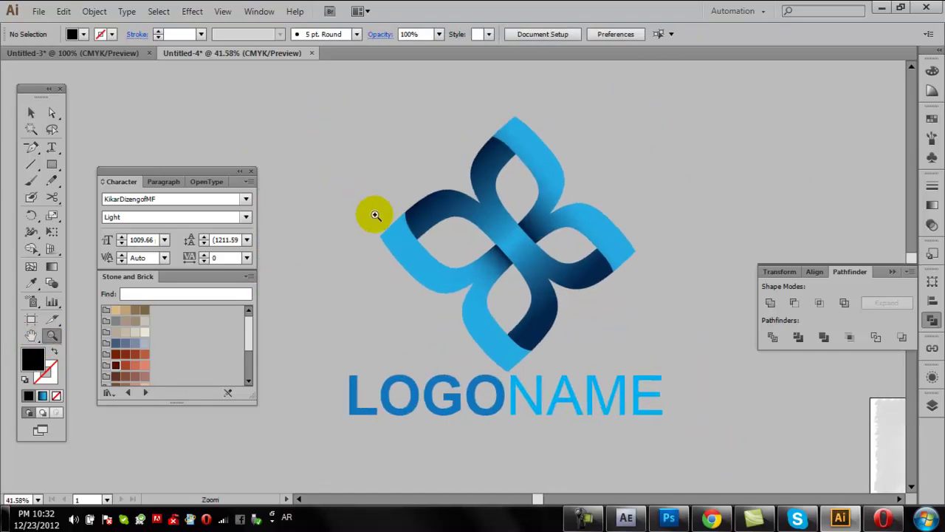
scroll(723, 267, down, 1)
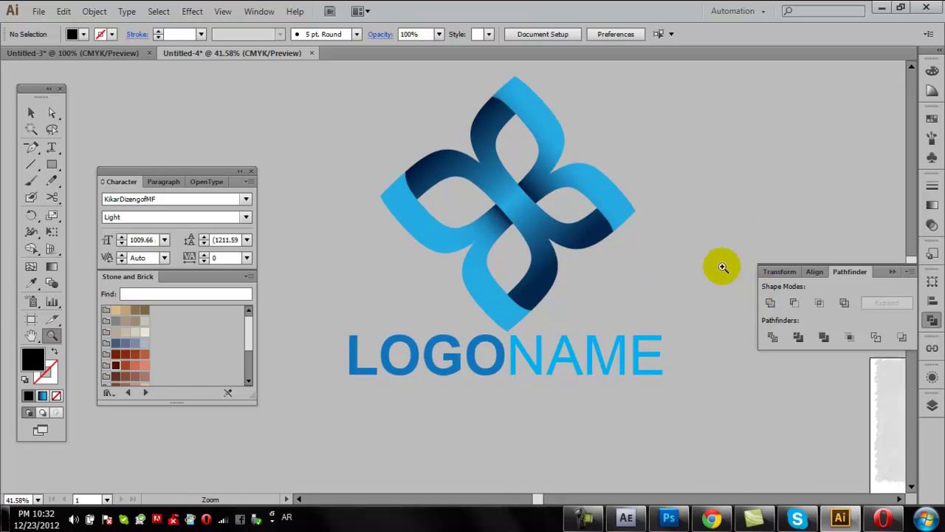
key(super)
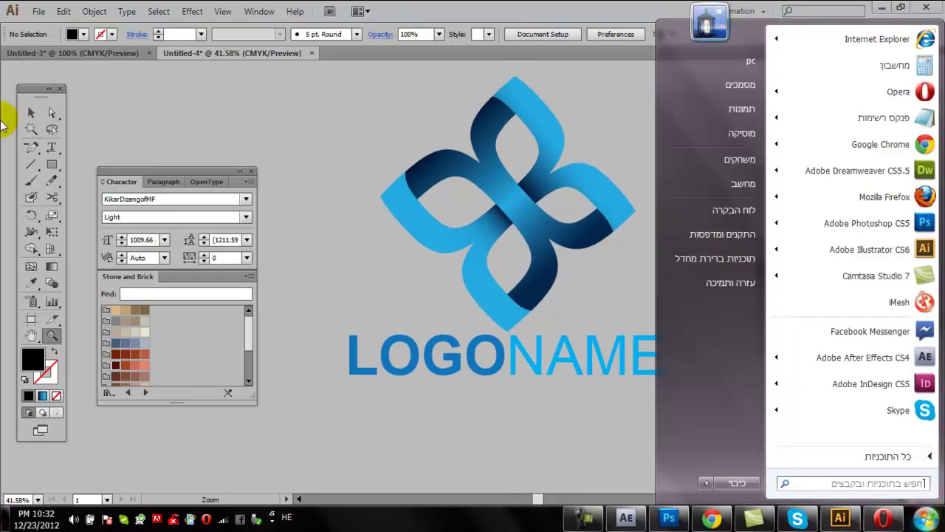
Step: Delete the texture image from the artboard
click(31, 113)
drag(812, 185, 416, 211)
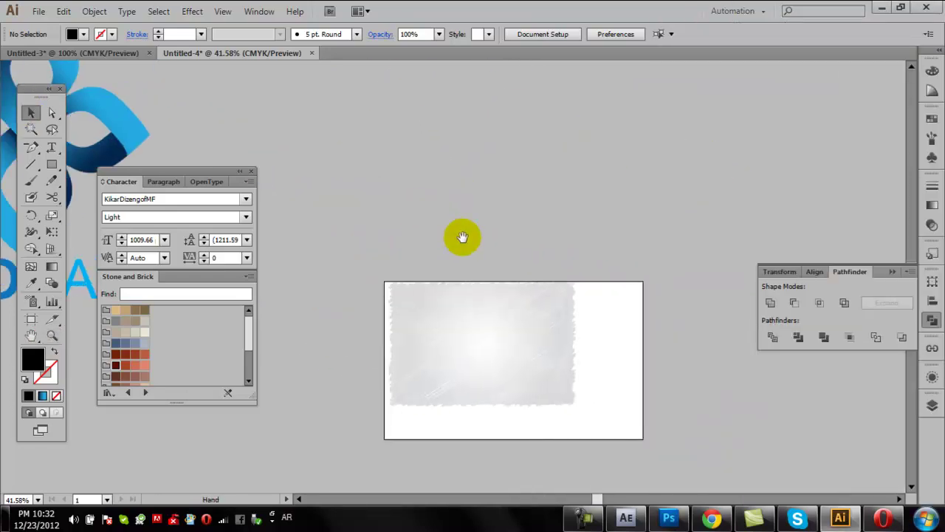
click(520, 330)
key(Delete)
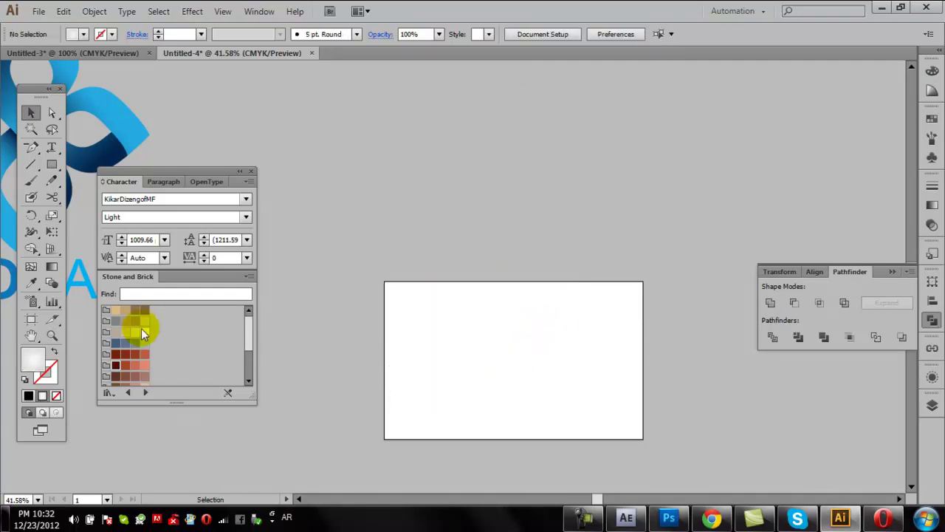
Step: Zoom the white artboard to 100% and centre it in the view
click(388, 270)
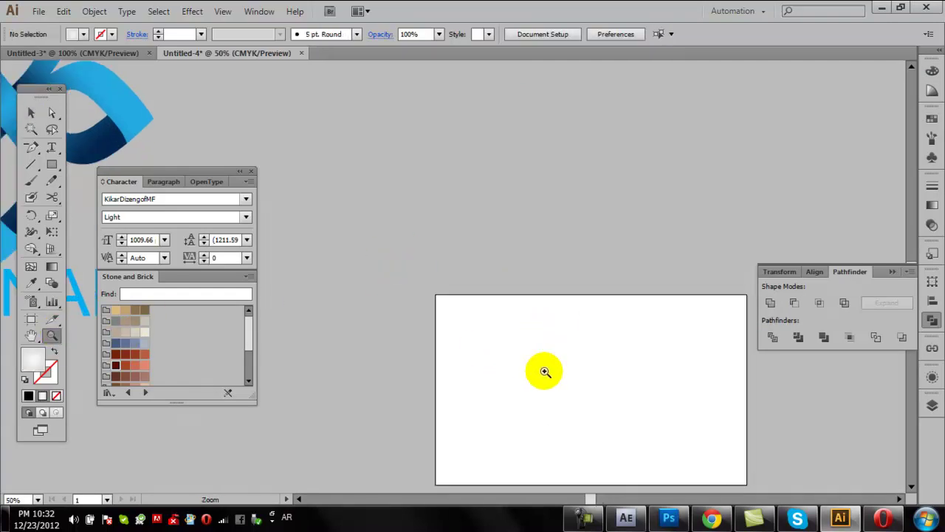
click(553, 378)
click(525, 334)
drag(389, 183, 472, 229)
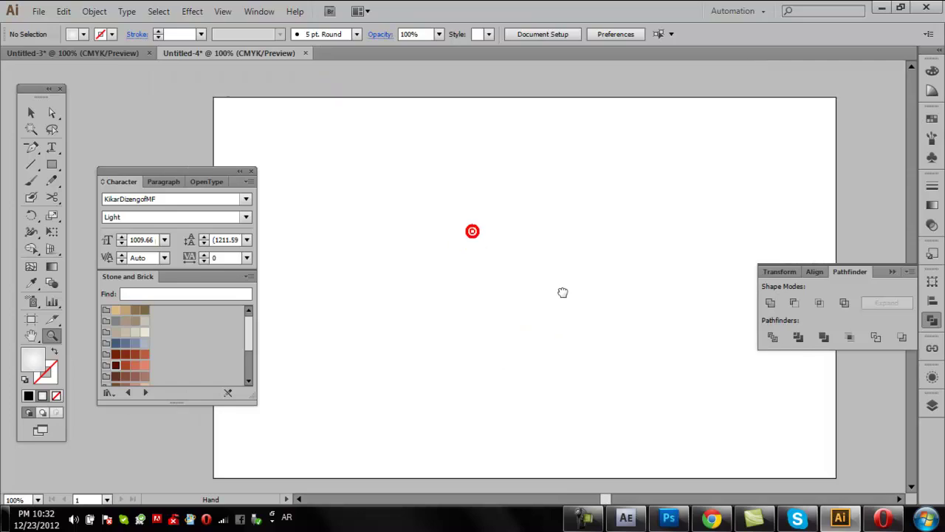
click(27, 113)
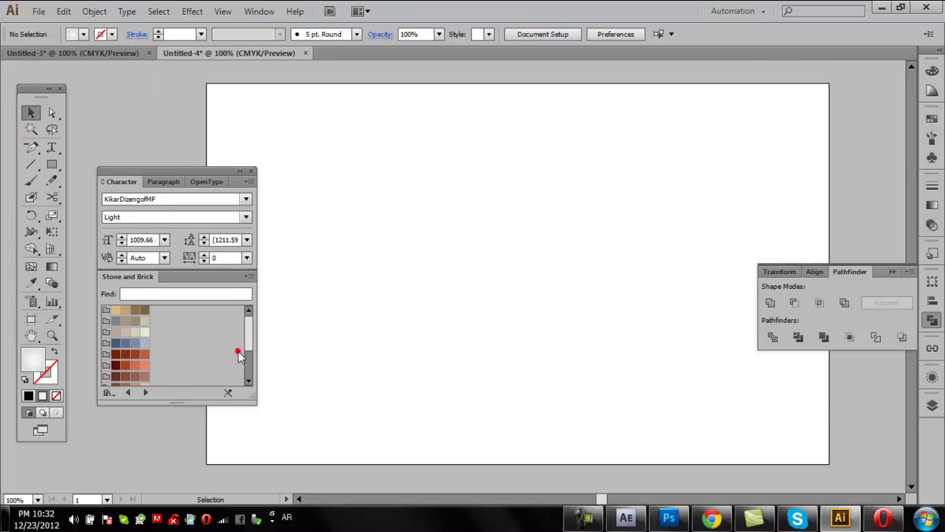
Step: Close the Stone and Brick swatches and collapse the Character panels to icons at the right
drag(198, 279, 468, 274)
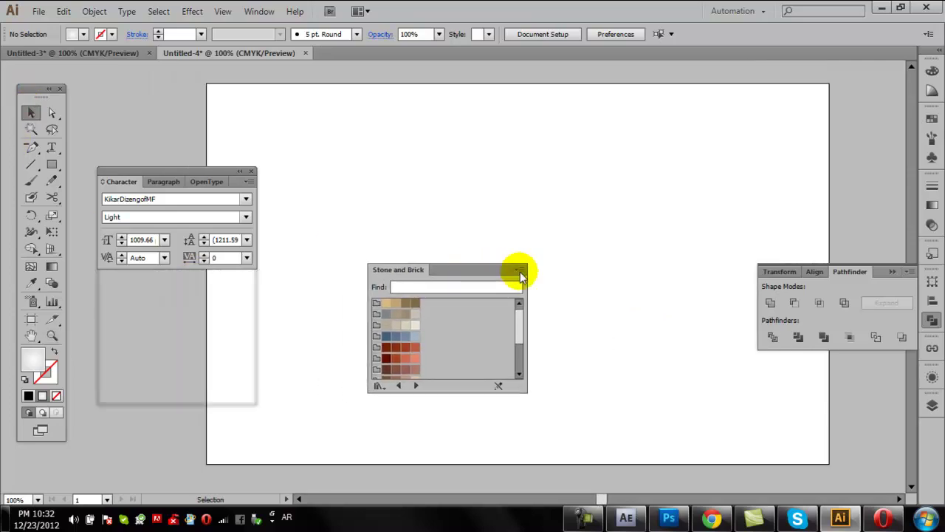
click(521, 260)
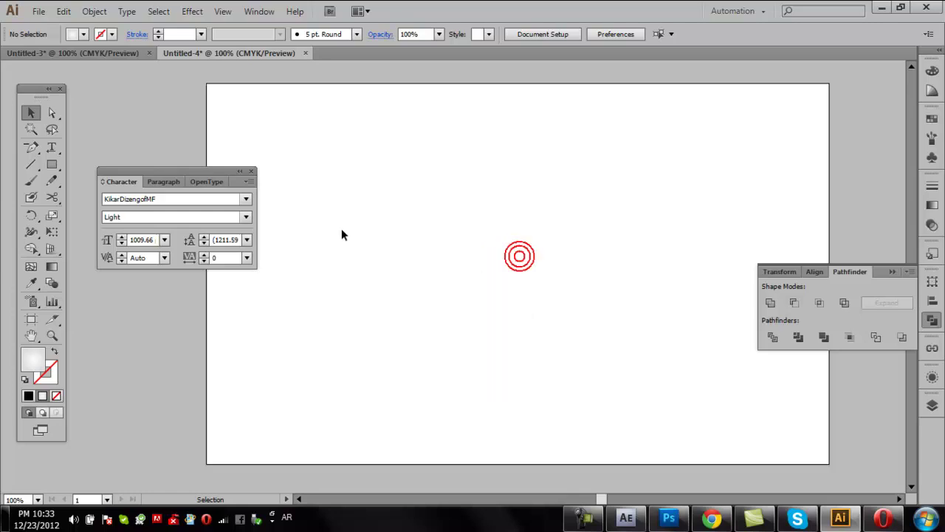
drag(223, 172, 759, 172)
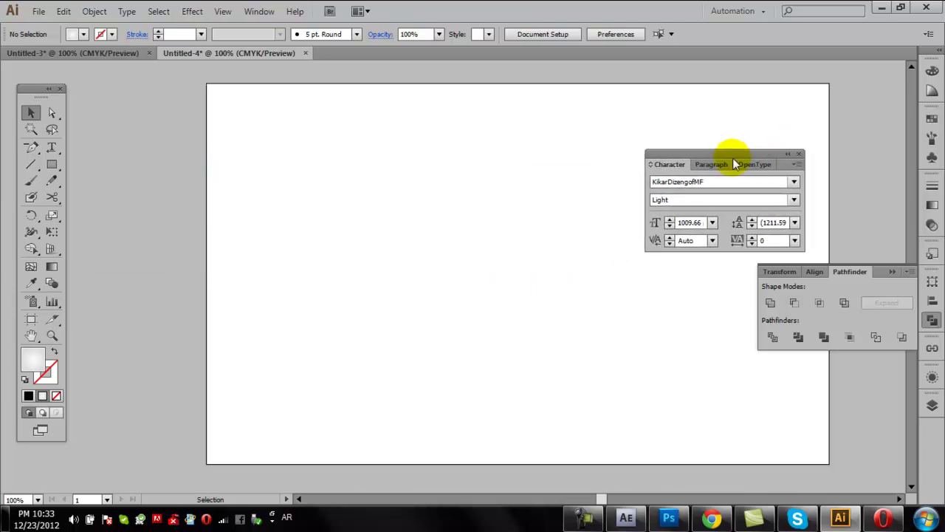
click(754, 170)
drag(650, 167, 879, 138)
click(638, 158)
Step: Type a KikarDizengofMF 8 glyph (ס) with Right-To-Left Type and move it to the centre
click(51, 147)
click(412, 209)
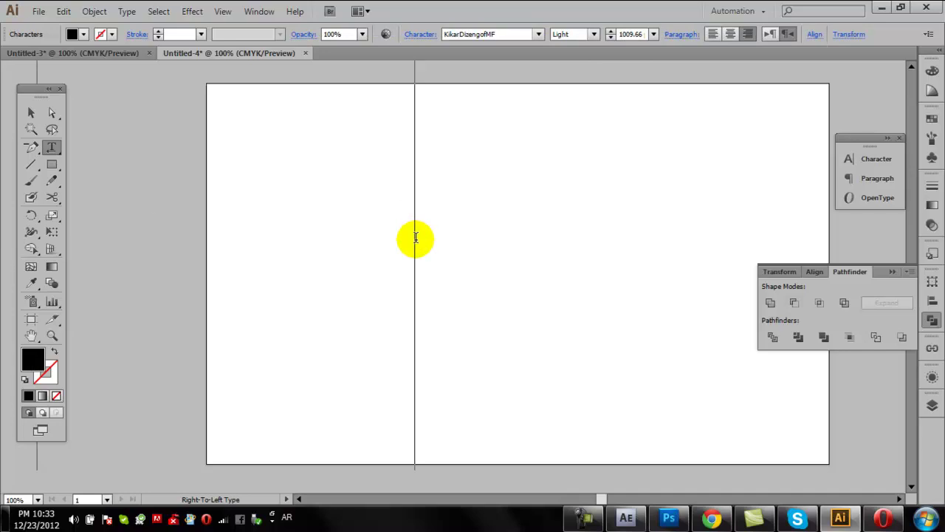
text(ס)
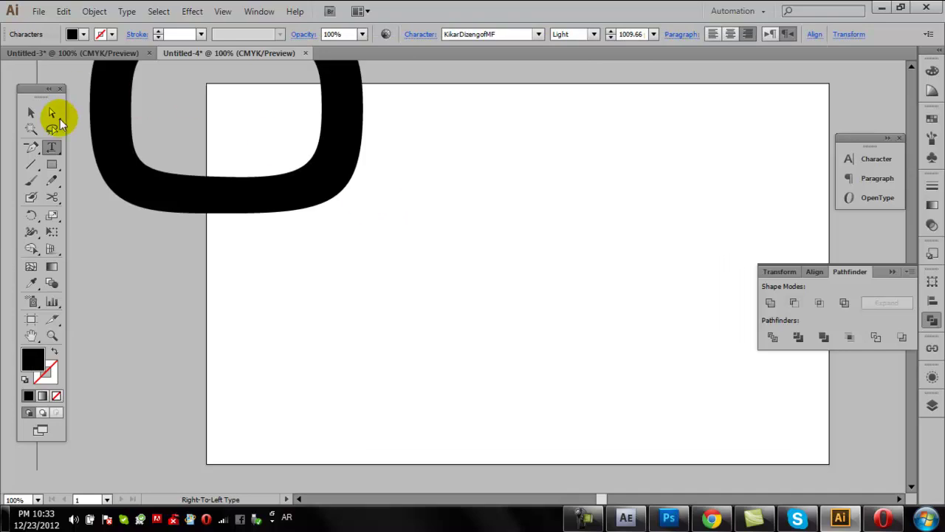
click(32, 113)
drag(249, 184, 479, 428)
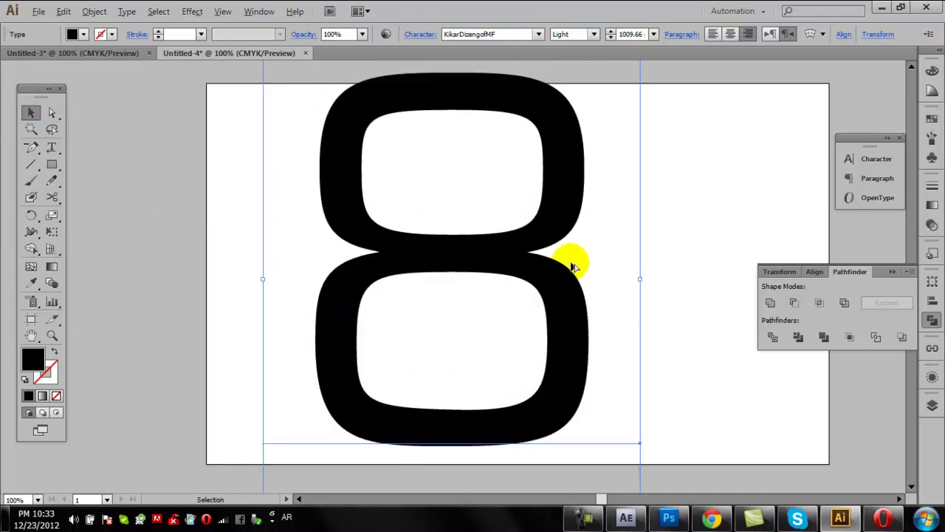
Step: Shrink the 8 to a small glyph and recentre it on the artboard
scroll(570, 259, down, 2)
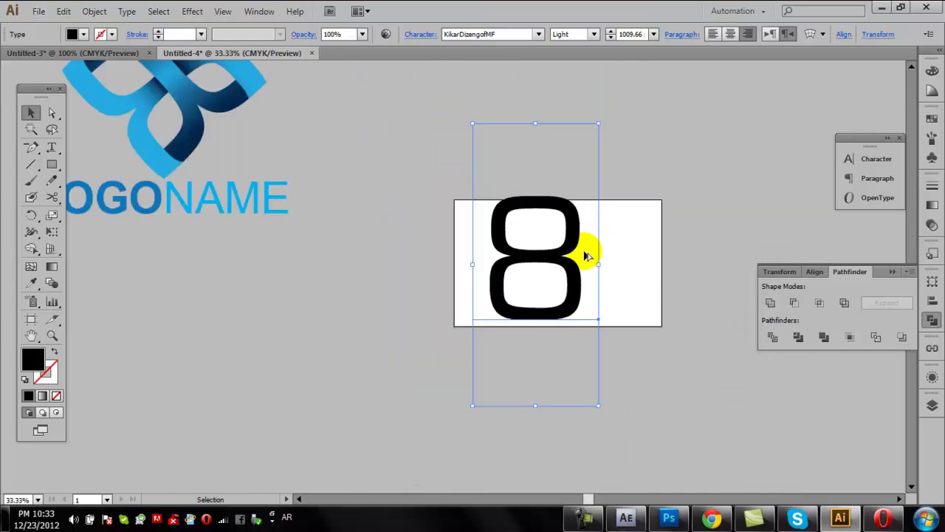
scroll(582, 257, down, 1)
click(595, 405)
click(571, 302)
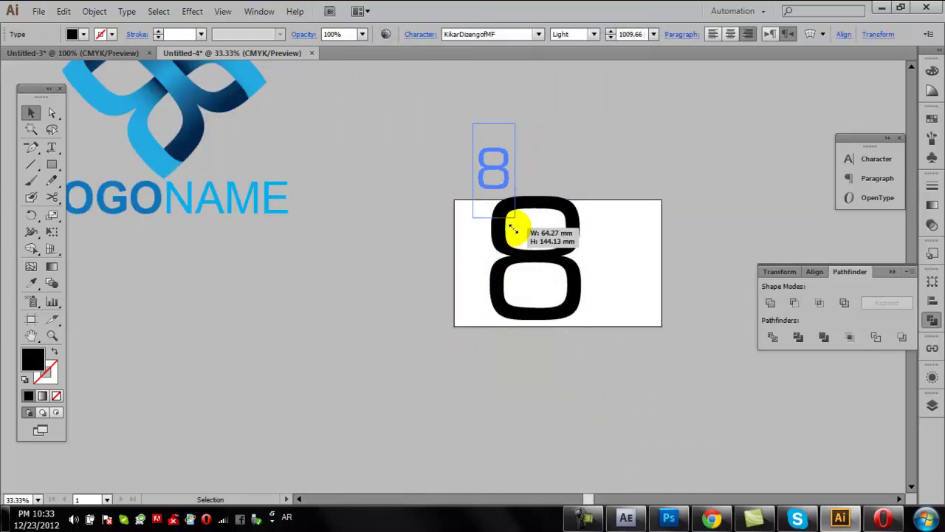
drag(597, 406, 515, 218)
mouse_move(494, 170)
mouse_down()
mouse_move(565, 295)
mouse_move(572, 265)
mouse_up()
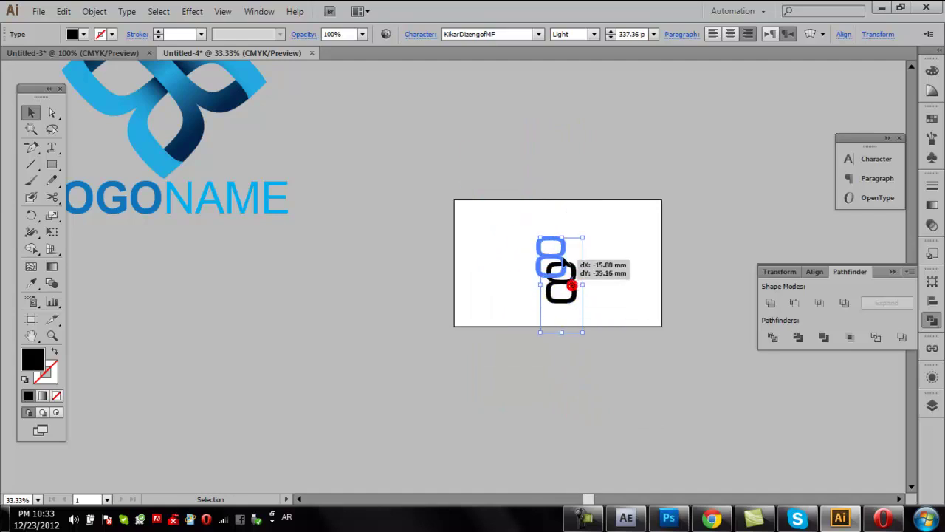
Step: Zoom in on the 8 and drop a copy of it to its right
click(52, 335)
drag(405, 177, 713, 388)
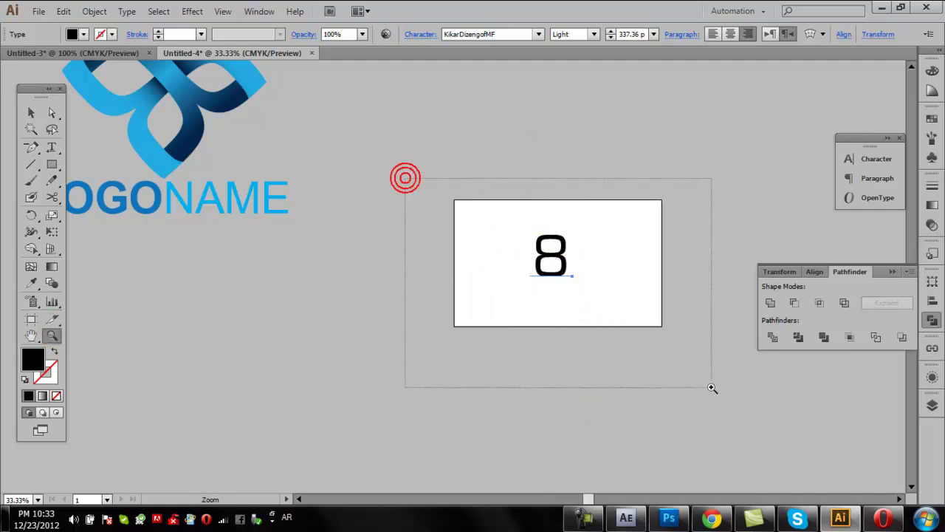
drag(257, 105, 648, 322)
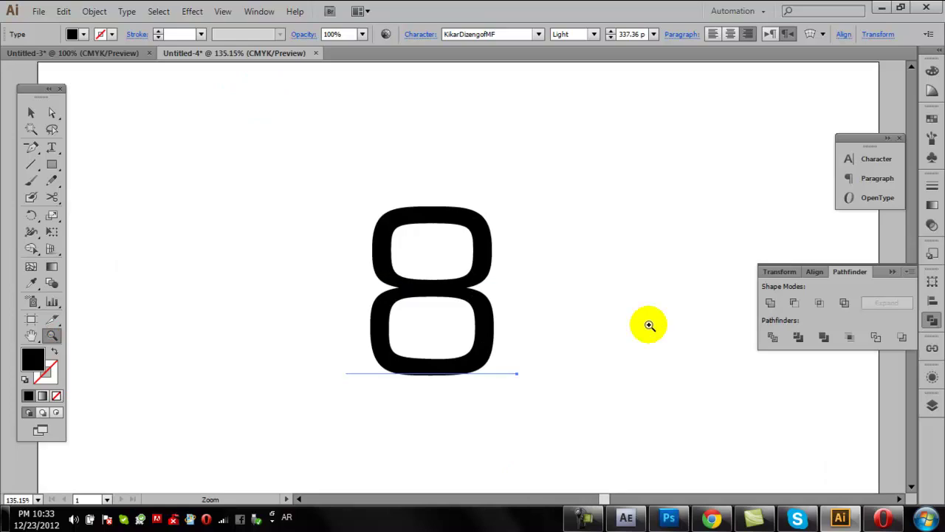
click(30, 113)
click(446, 234)
mouse_move(460, 218)
mouse_down()
mouse_move(459, 209)
mouse_move(611, 215)
mouse_up()
drag(222, 102, 605, 348)
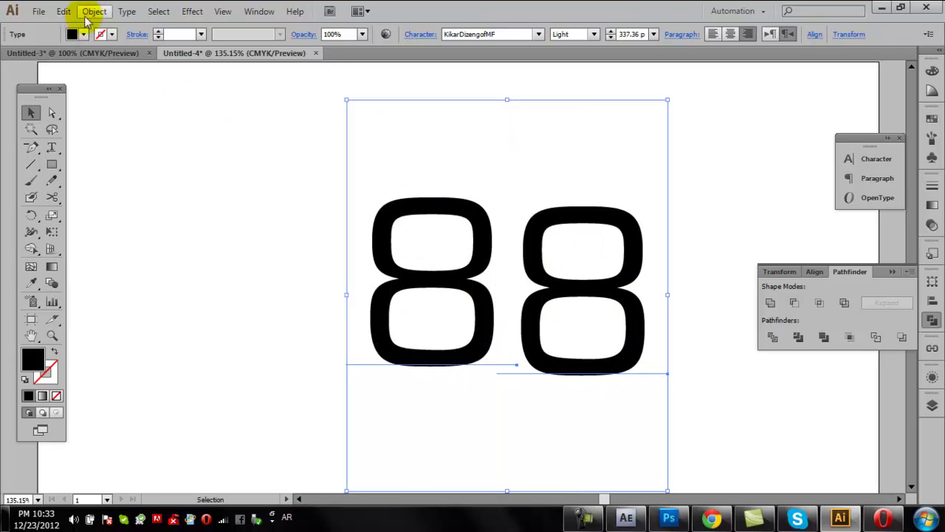
Step: Expand both 8s into outlines with Object > Expand
click(85, 16)
click(121, 160)
click(429, 346)
right_click(453, 317)
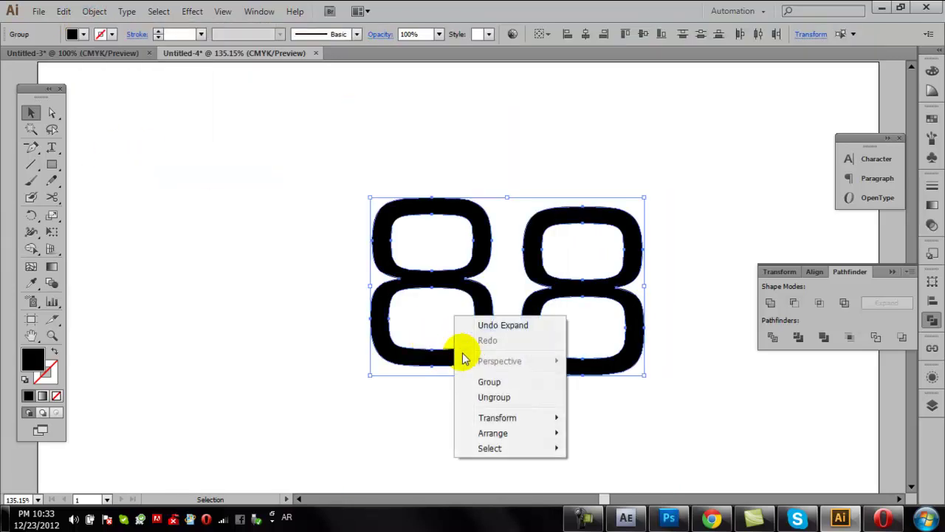
click(281, 289)
Step: Rotate the right 8 by 90° and drag it over the upright 8
click(557, 220)
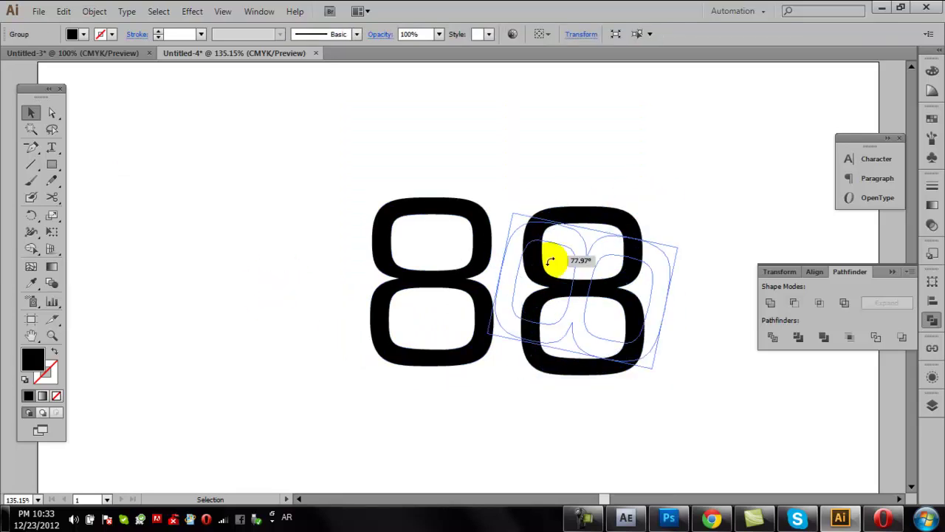
mouse_move(648, 205)
mouse_down()
mouse_move(618, 211)
mouse_move(698, 331)
mouse_up()
key(ctrl+z)
drag(607, 248, 451, 252)
Step: Align both 8s on their horizontal and vertical centres
drag(552, 177, 407, 366)
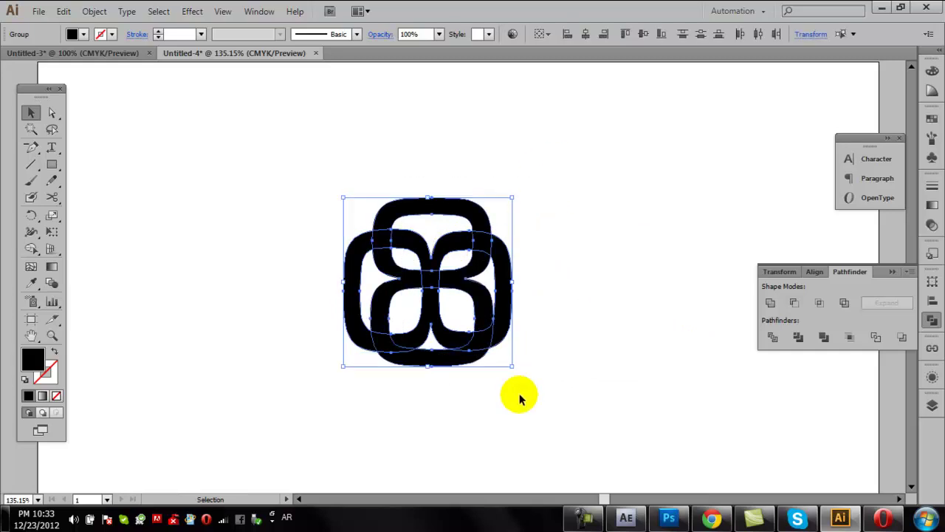
click(583, 35)
click(646, 34)
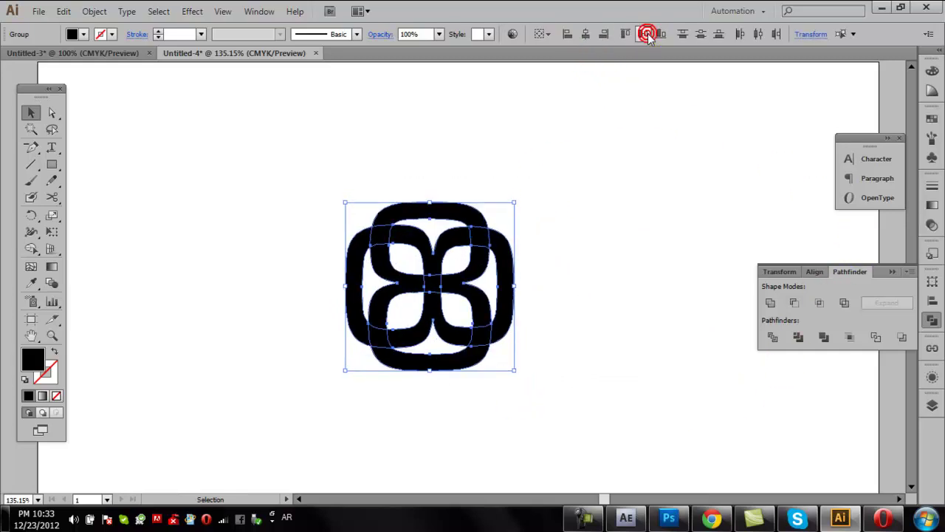
Step: Nudge the outline group, then Pathfinder-Divide all overlapping outlines and ungroup the pieces
click(657, 190)
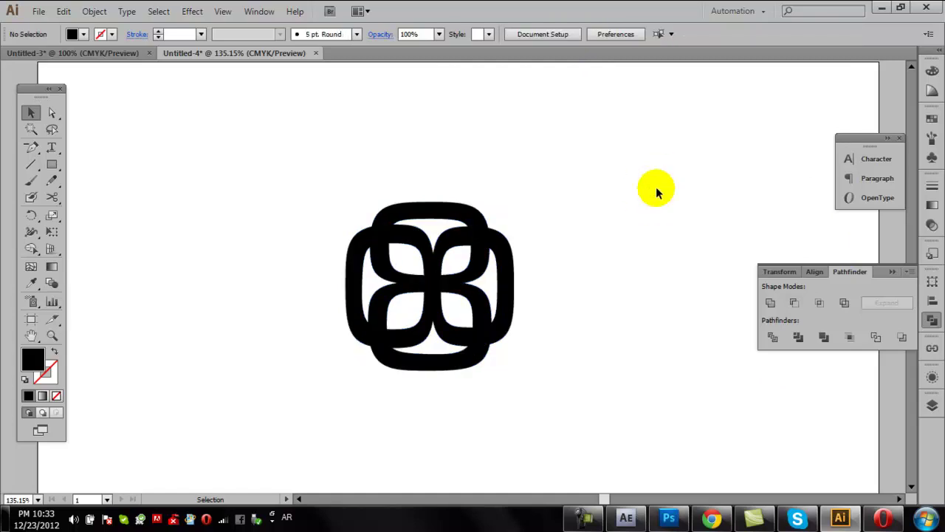
click(500, 246)
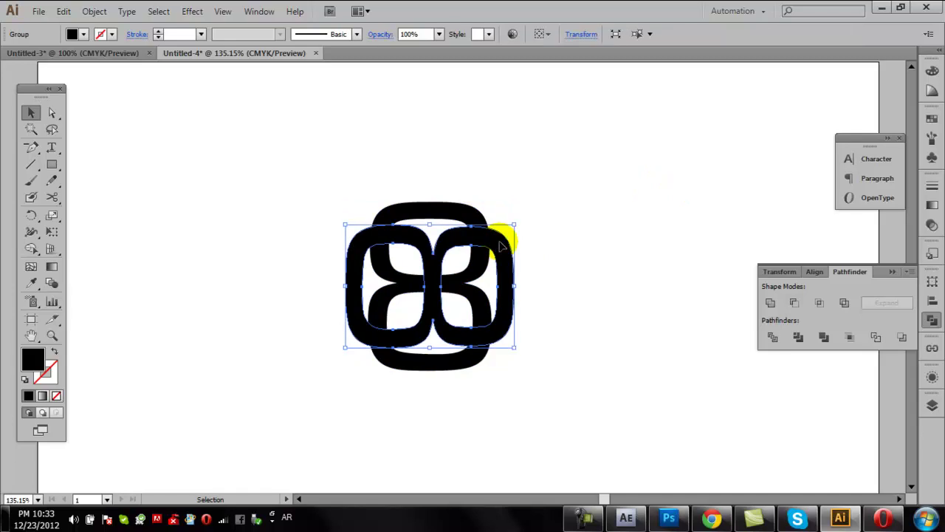
key(Up)
key(Up)
key(Up)
key(Up)
key(Up)
key(Up)
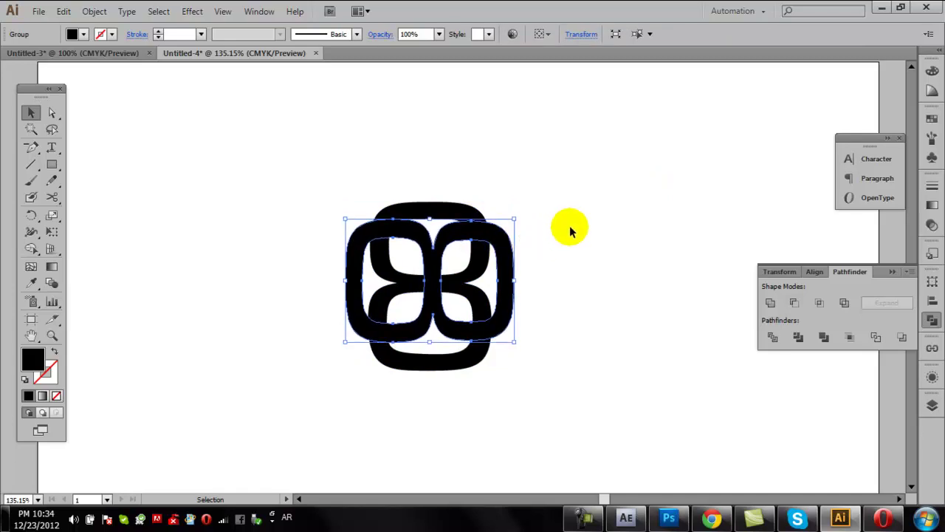
key(Down)
key(Down)
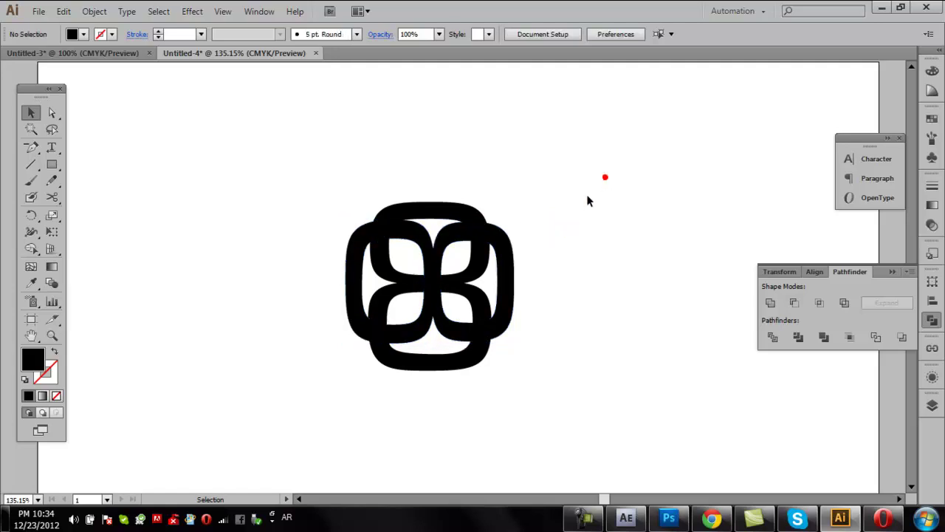
drag(607, 174, 365, 359)
click(774, 337)
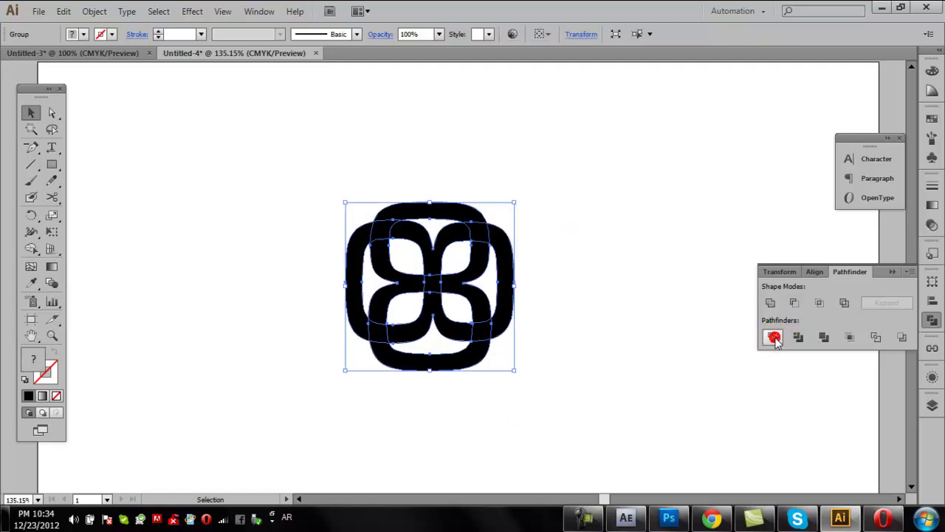
right_click(499, 280)
click(537, 359)
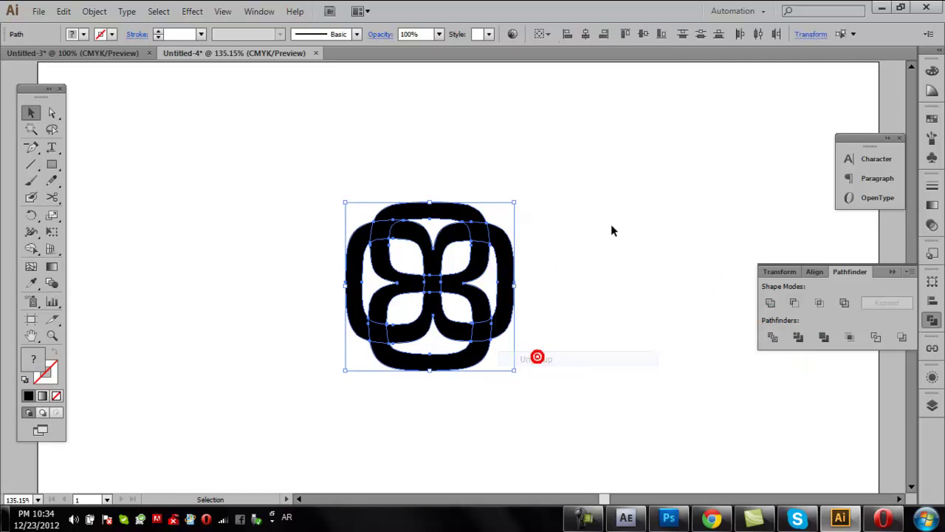
Step: Delete the four outer loop pieces: top, right, bottom and left
click(611, 223)
click(455, 209)
key(Delete)
click(510, 249)
key(Delete)
click(448, 363)
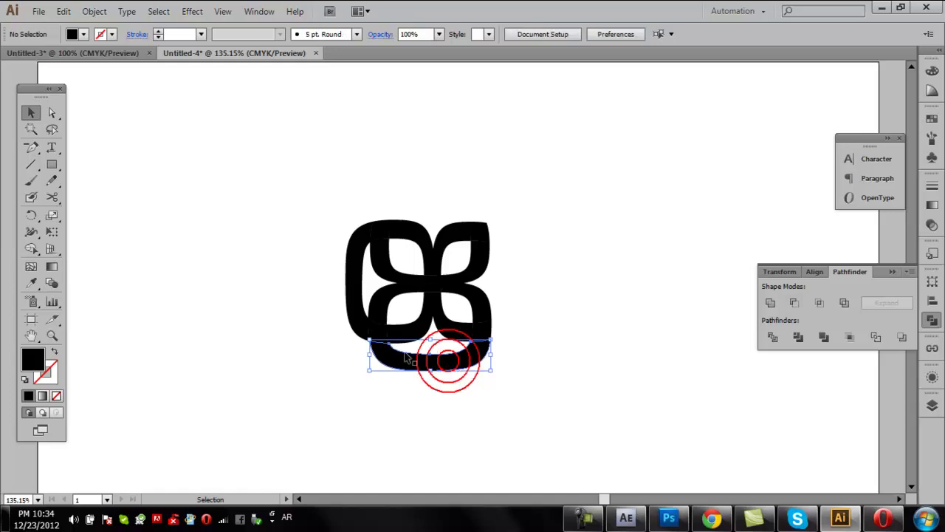
key(Delete)
click(350, 282)
key(Delete)
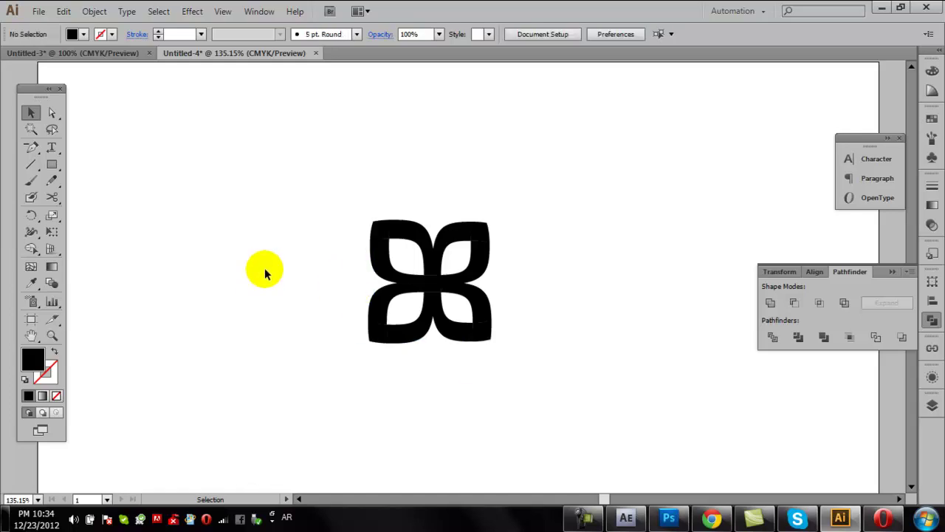
Step: Select and inspect the divided petal pieces to identify the fragments
drag(299, 181, 550, 473)
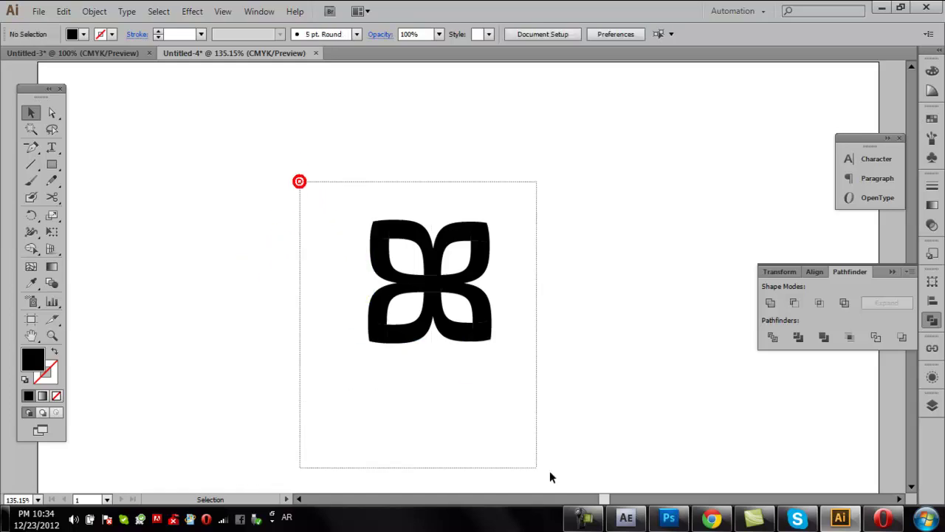
click(598, 443)
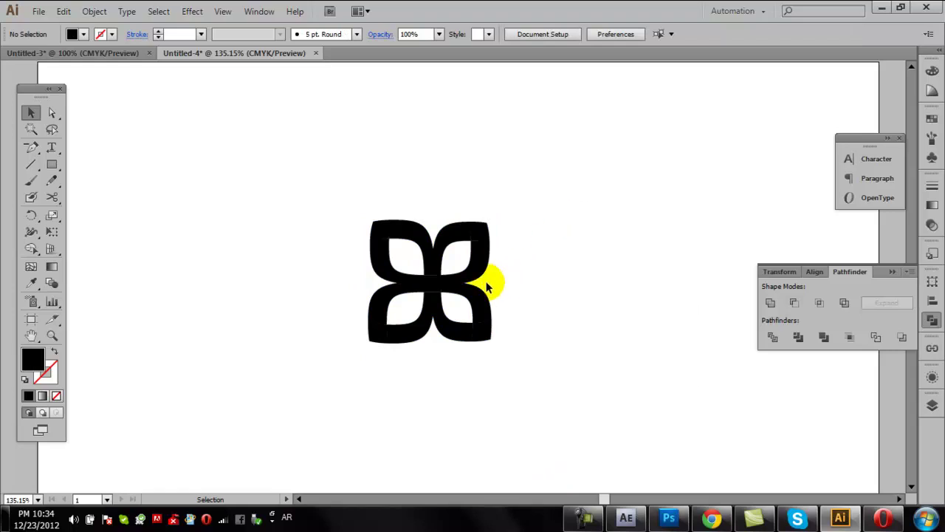
click(452, 371)
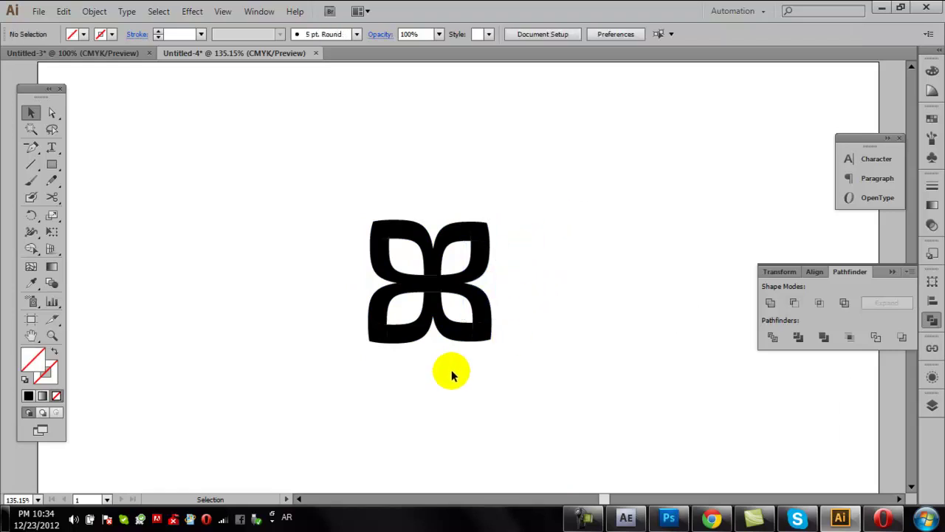
drag(431, 342, 433, 354)
drag(337, 281, 384, 288)
click(434, 213)
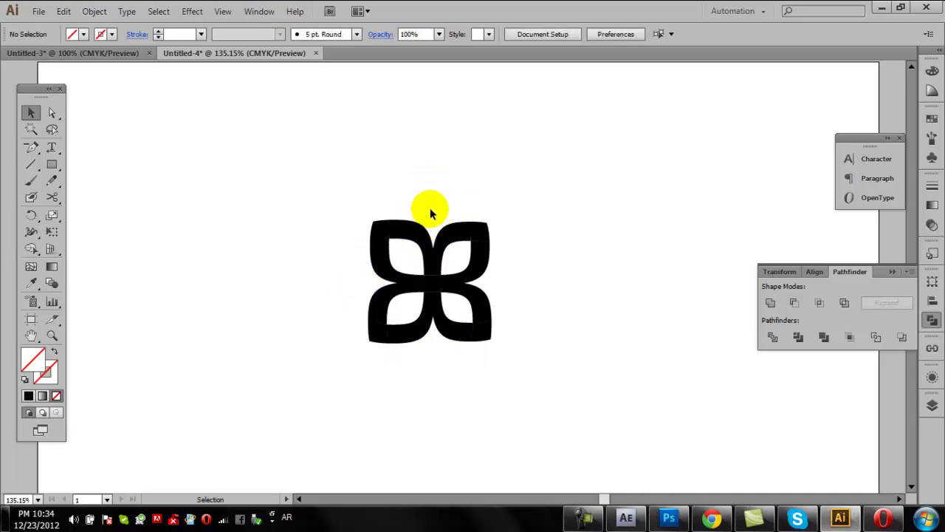
drag(432, 213, 451, 193)
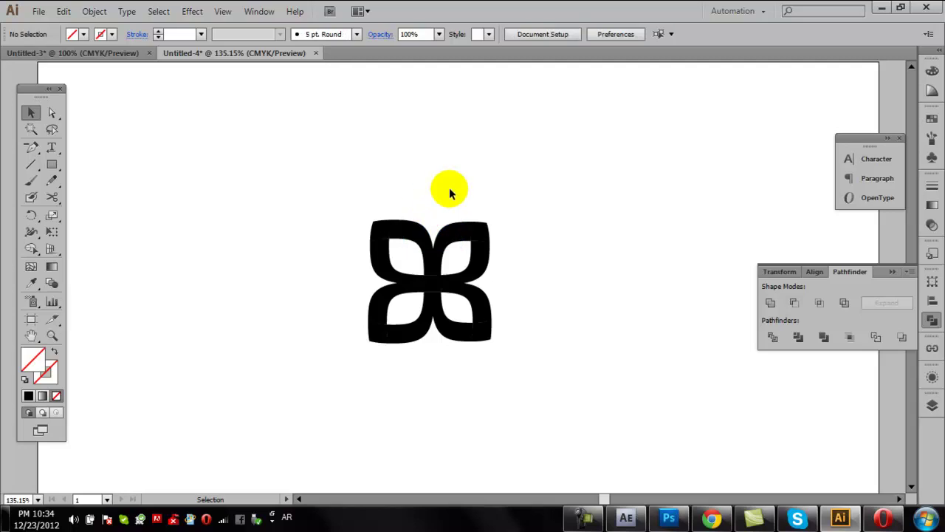
drag(554, 169, 281, 399)
click(364, 423)
Step: Unite the top petal pieces into one shape, then the lower petal pieces into another
click(481, 232)
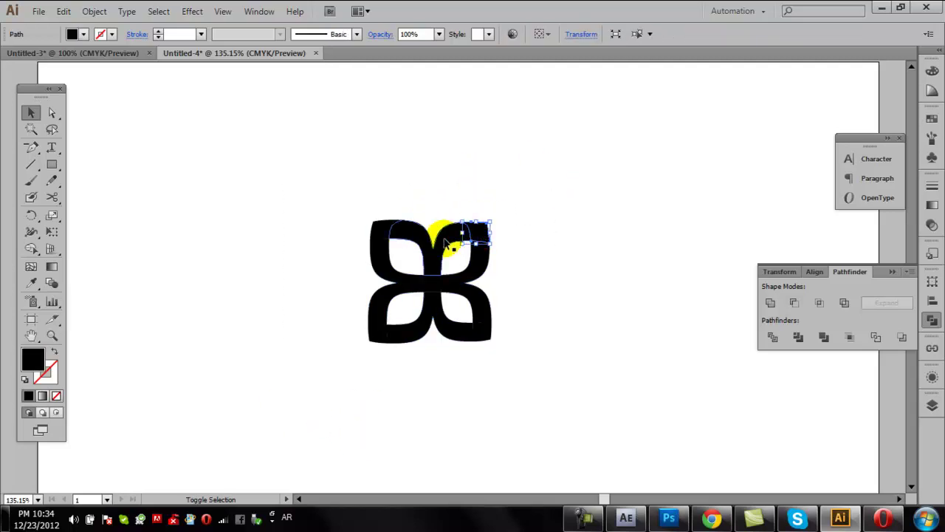
shift+click(443, 236)
shift+click(376, 220)
click(771, 302)
click(660, 326)
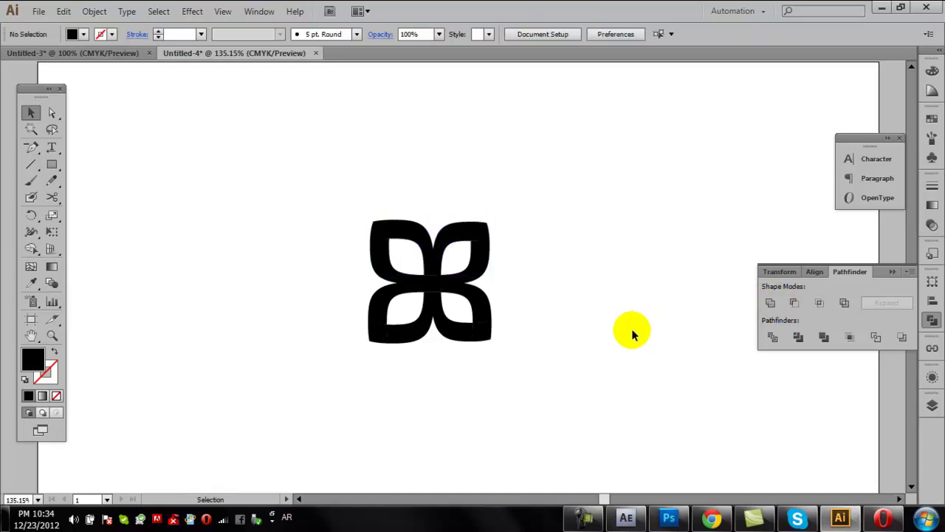
click(482, 328)
shift+click(453, 332)
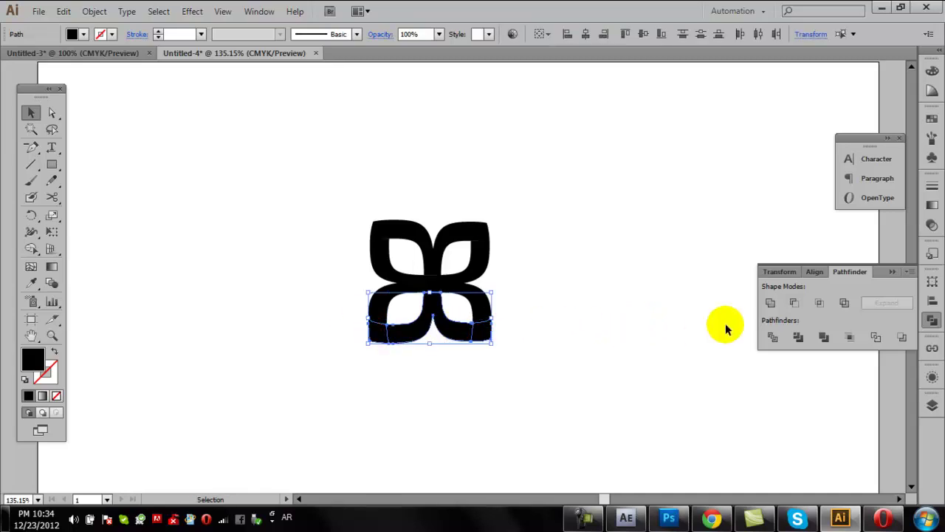
click(771, 302)
click(588, 244)
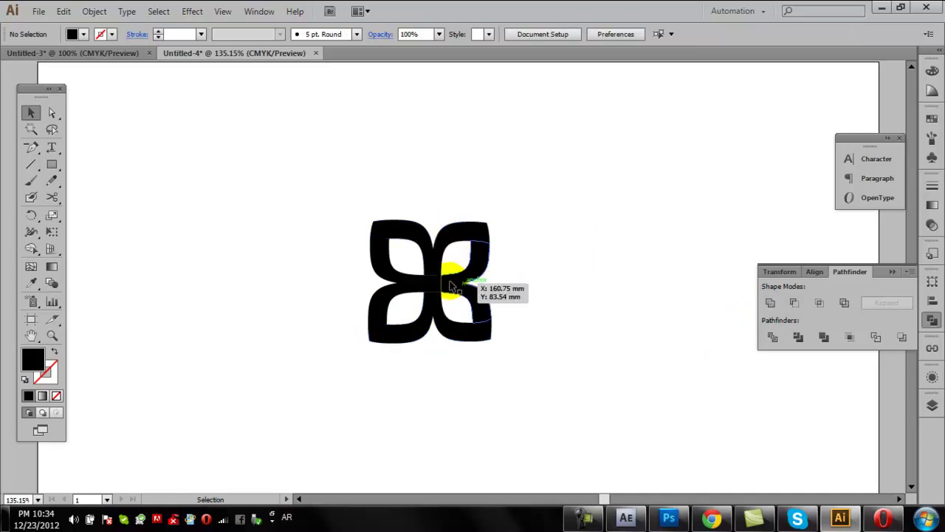
Step: Unite the left and middle pieces, then bring up gradient settings for the top shape
click(396, 283)
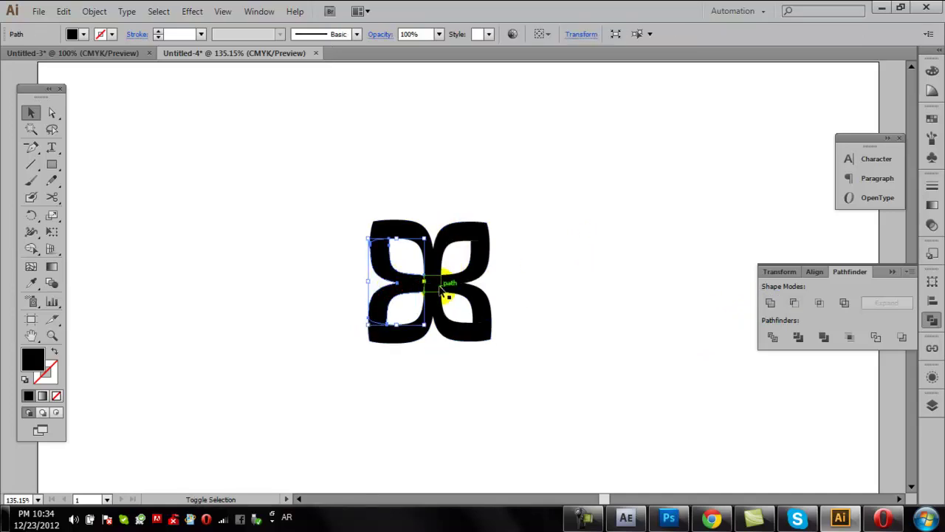
shift+click(442, 288)
shift+click(479, 268)
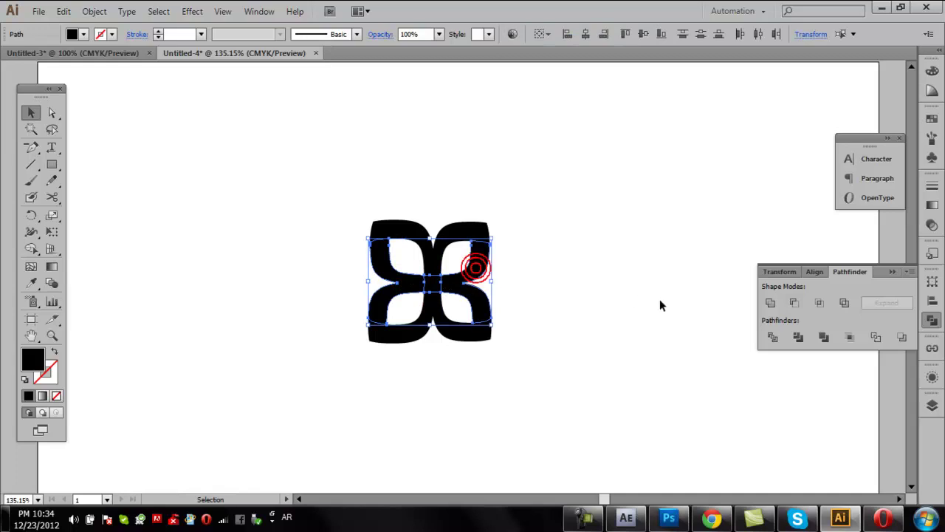
click(770, 303)
click(626, 229)
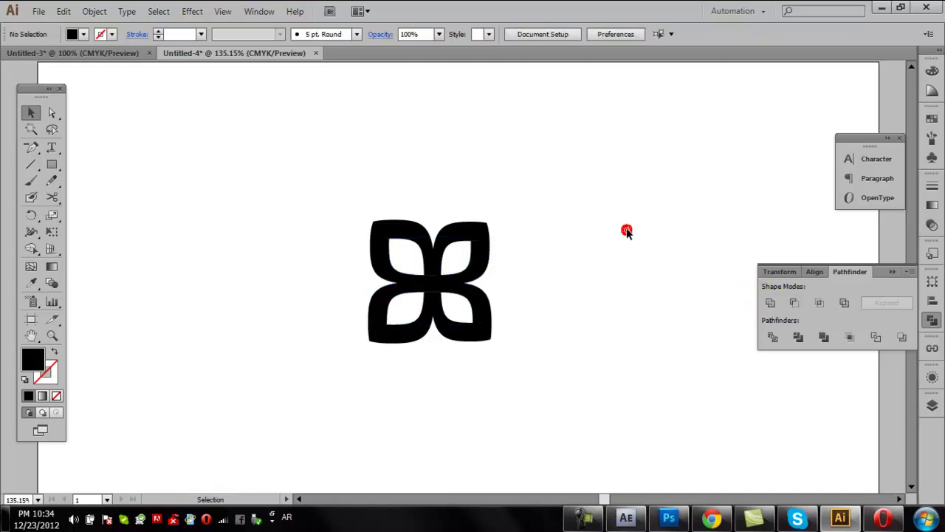
click(489, 234)
click(933, 204)
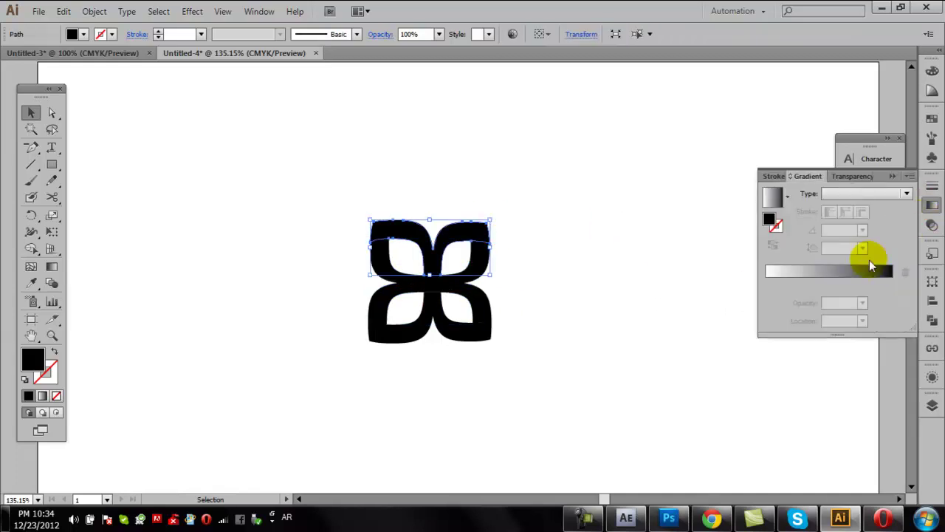
Step: Give the top shape a 90° linear gradient, shift the midpoint and reverse it
click(836, 271)
click(835, 230)
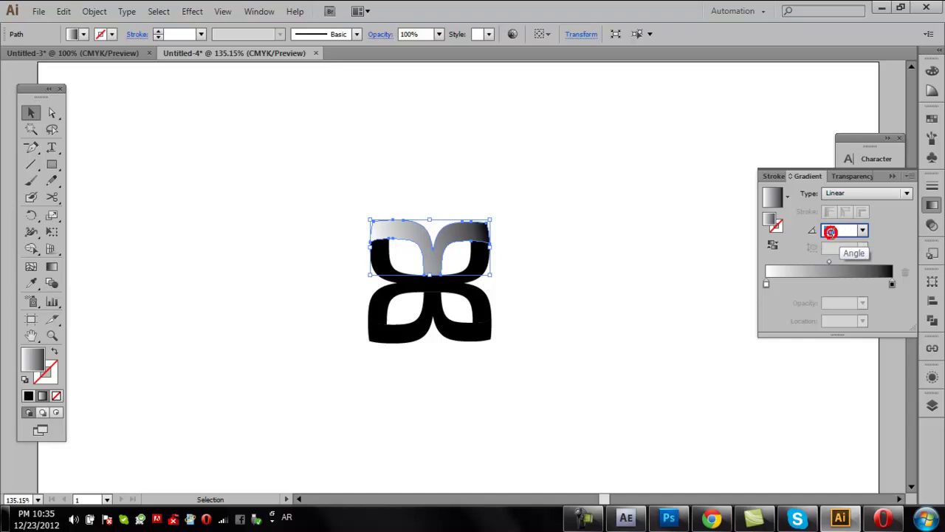
text(0)
key(Return)
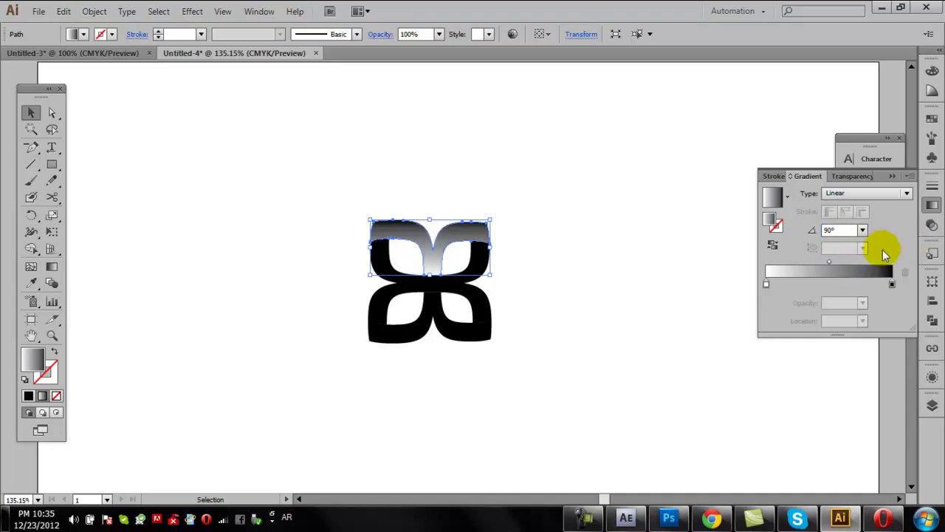
drag(829, 262, 817, 262)
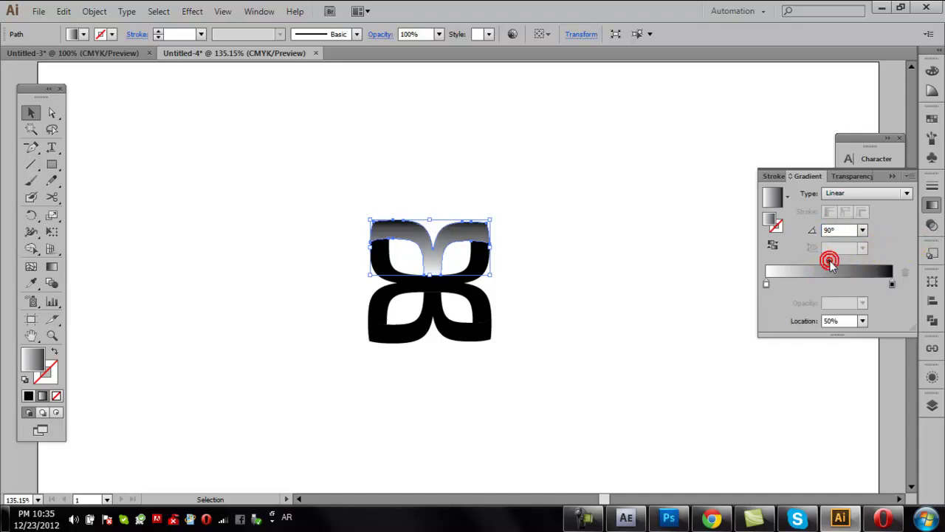
click(773, 244)
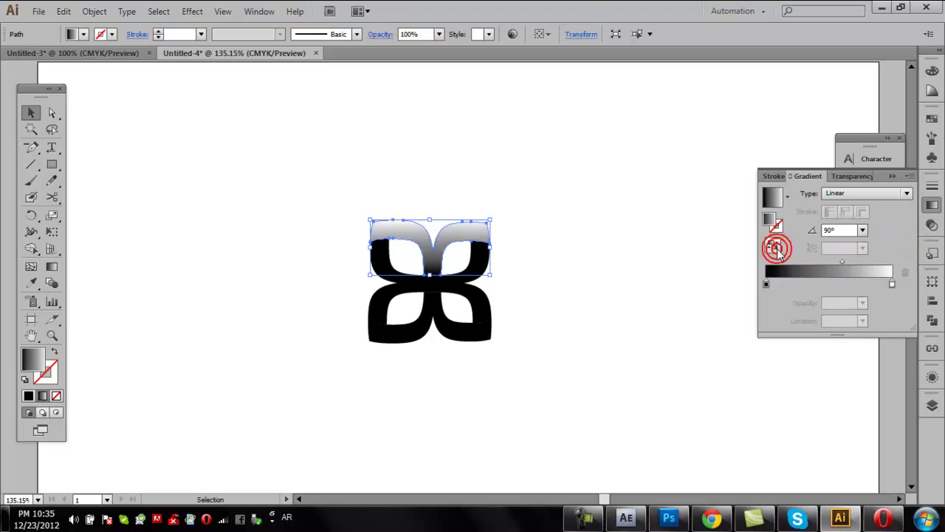
Step: Select the bottom black shape and take up the Eyedropper for sampling
click(705, 286)
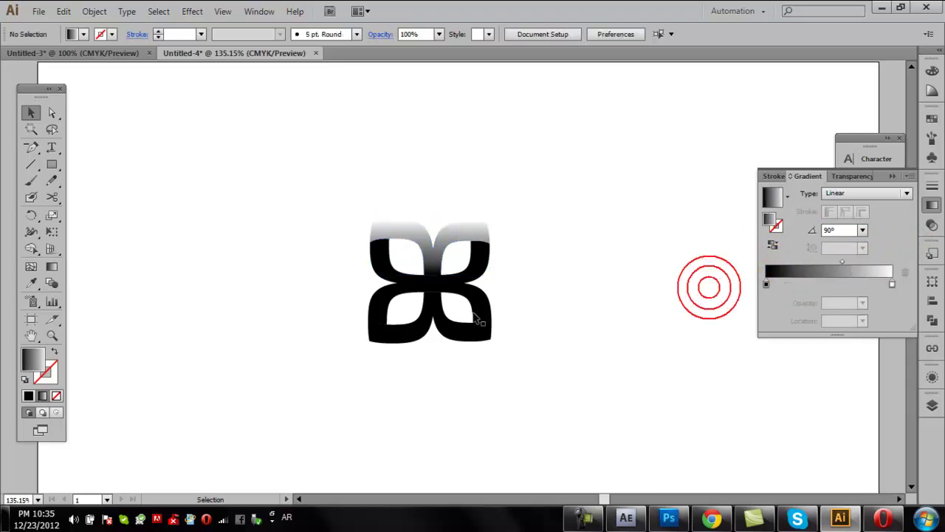
click(427, 310)
click(31, 284)
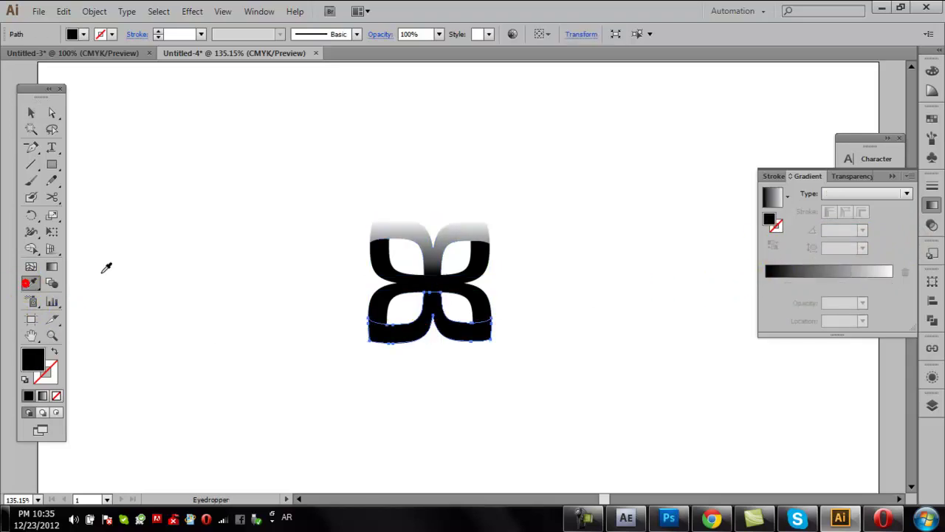
Step: Copy the top shape's gradient onto the bottom shape and set its angle to 90°
click(406, 219)
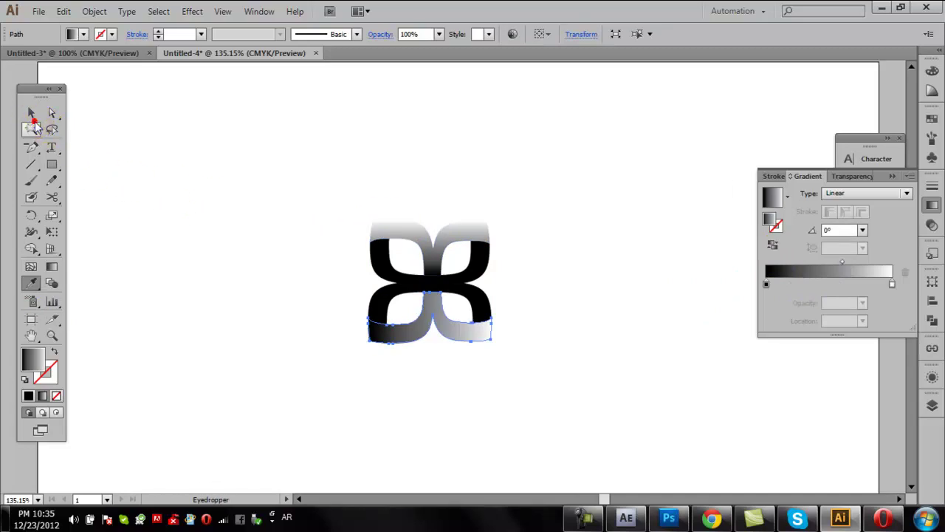
click(31, 112)
click(828, 230)
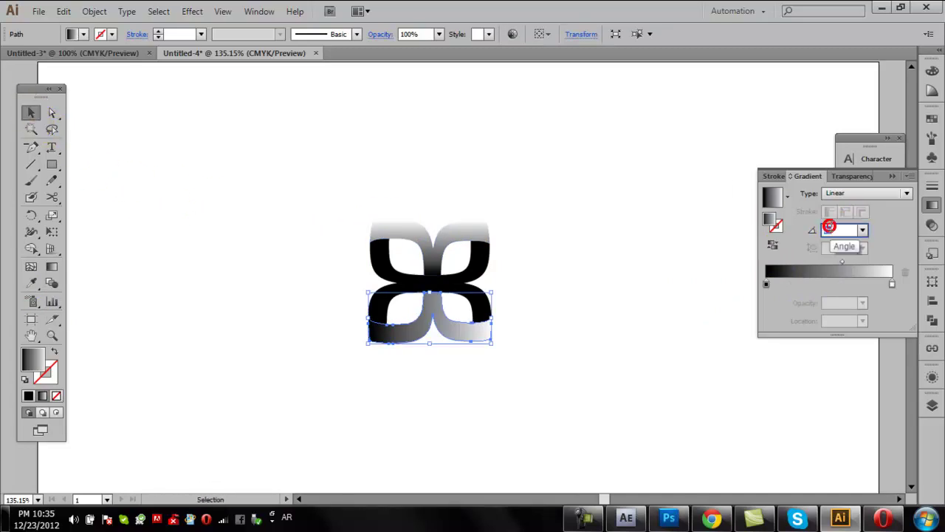
text(90)
click(724, 268)
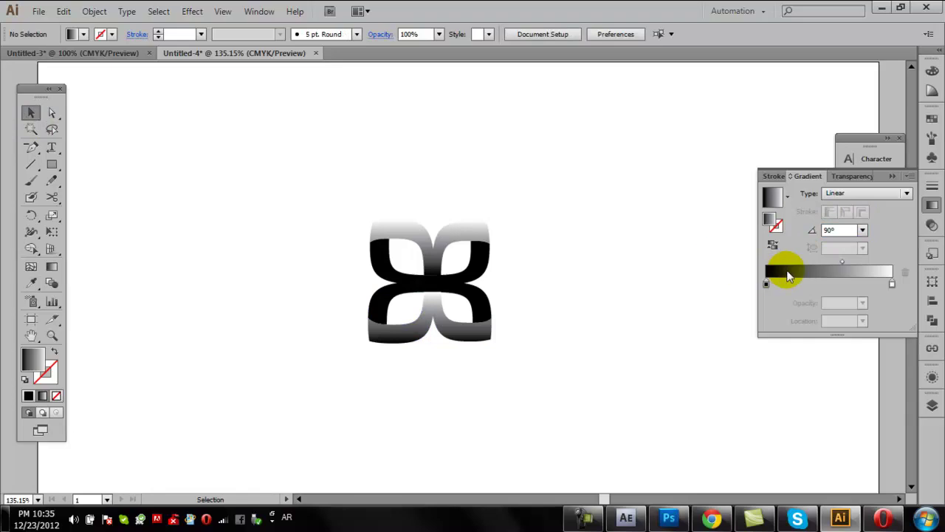
Step: Reverse the bottom gradient to fade white at the base; nudge the top's dark stop inward
click(773, 247)
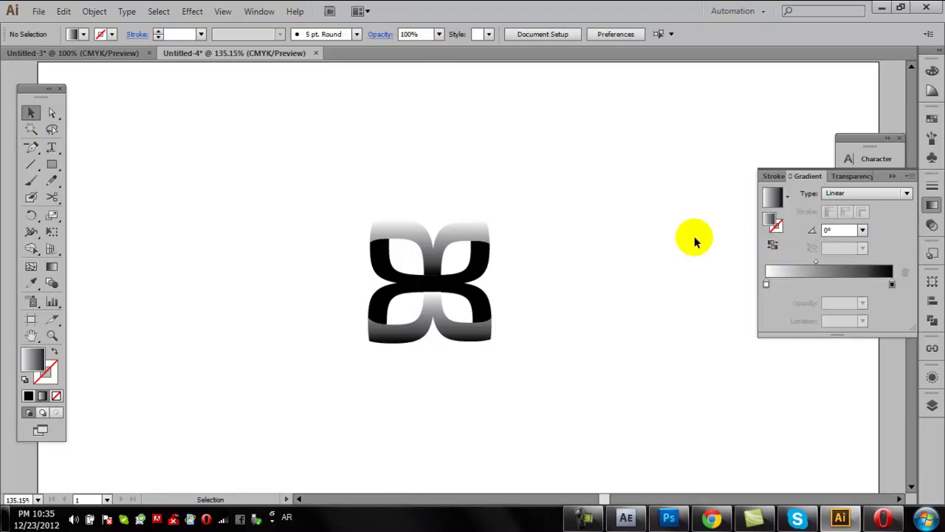
click(777, 246)
click(476, 332)
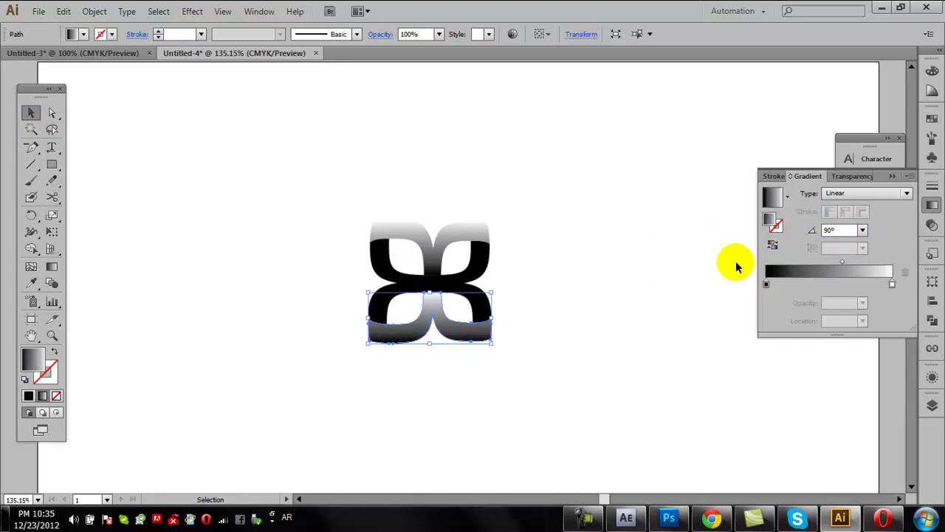
click(773, 245)
click(658, 244)
click(469, 240)
drag(768, 284, 769, 287)
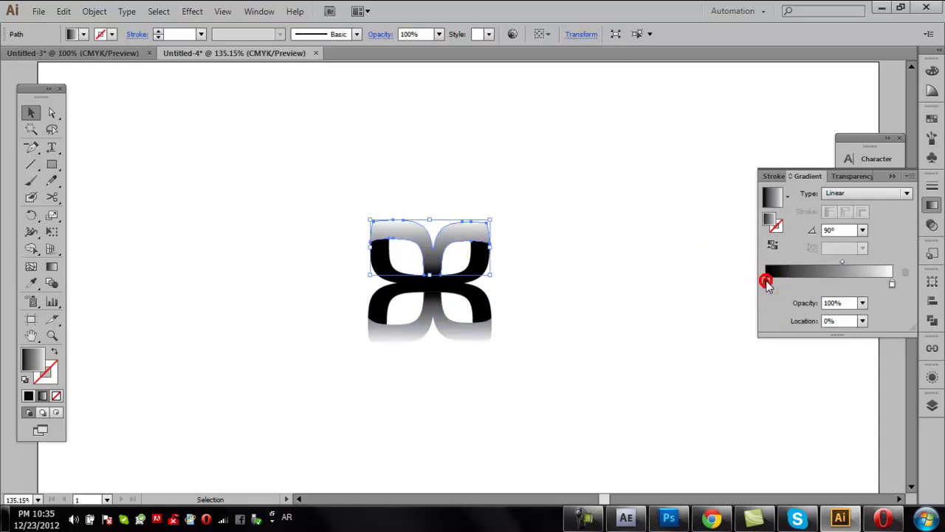
Step: Recolour the gradient's black stop to a dark navy blue via swatch and CMYK sliders
double_click(767, 283)
click(712, 356)
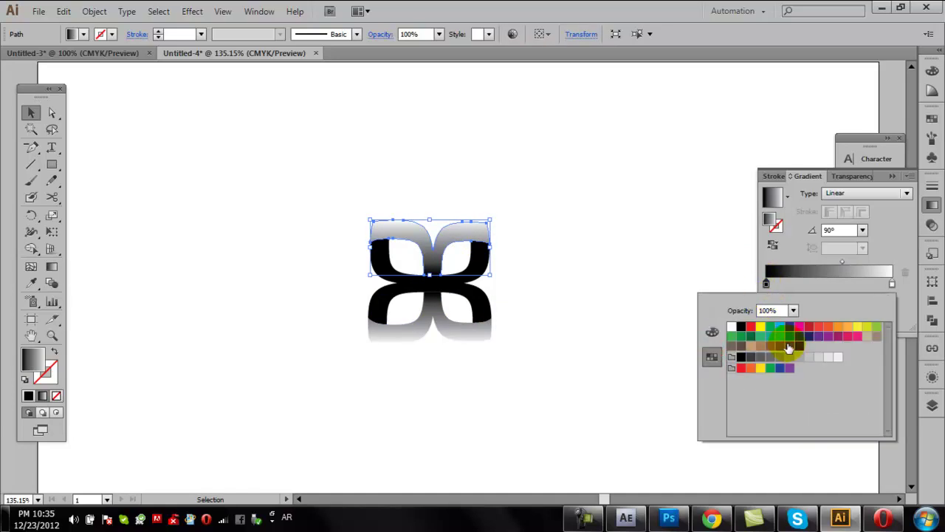
click(788, 337)
click(716, 336)
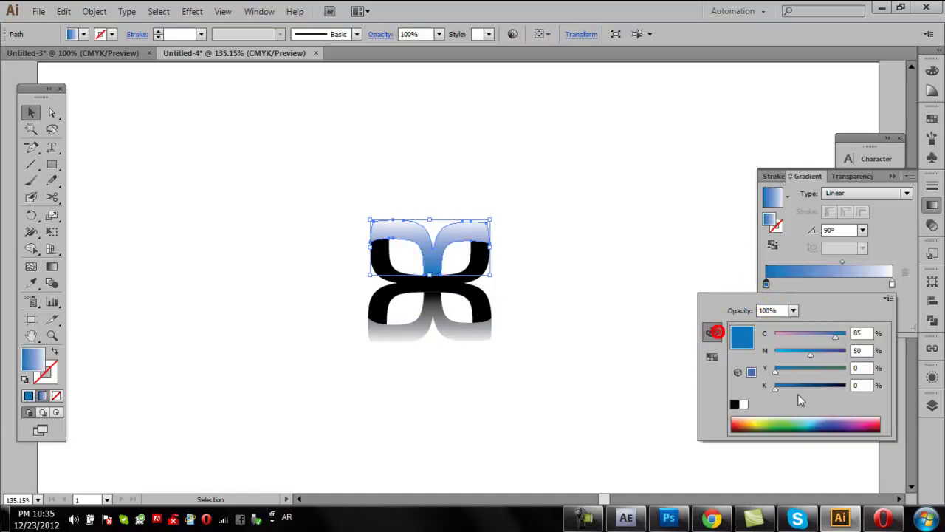
click(817, 387)
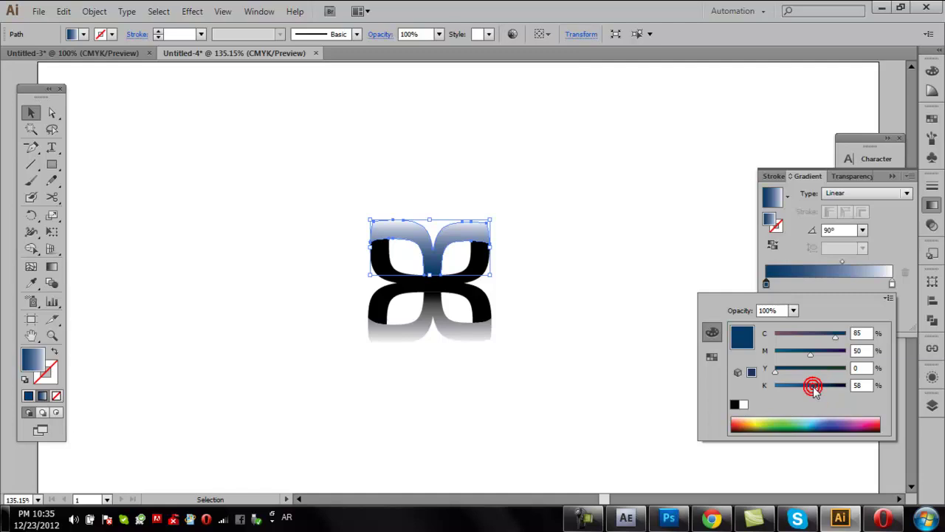
mouse_move(816, 387)
mouse_down()
mouse_move(792, 387)
mouse_move(815, 389)
mouse_up()
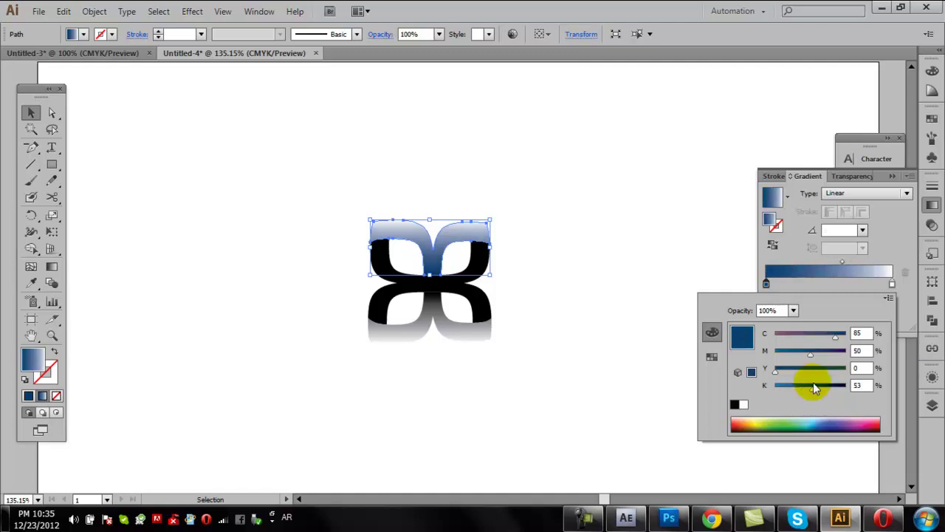
drag(793, 357, 787, 359)
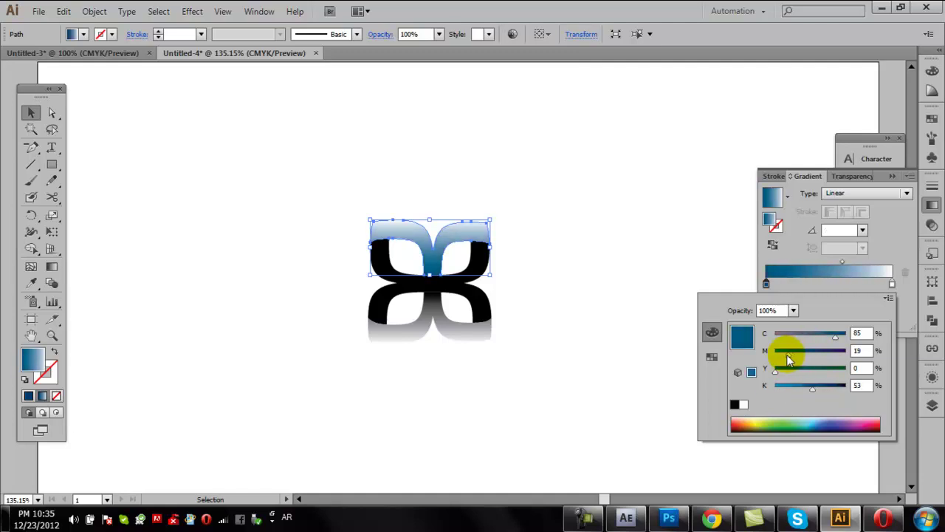
drag(825, 390, 842, 389)
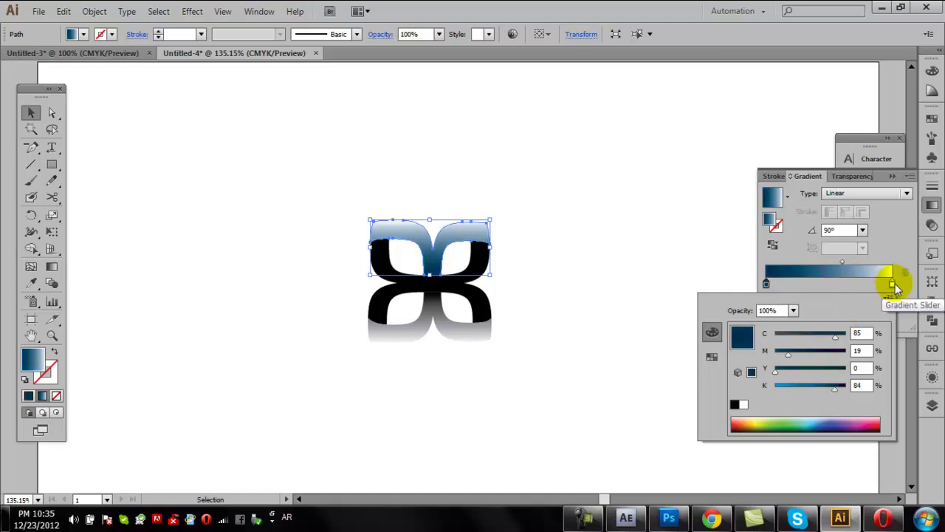
Step: Recolour the white end stop to bright cyan-blue and deselect
click(894, 285)
double_click(892, 284)
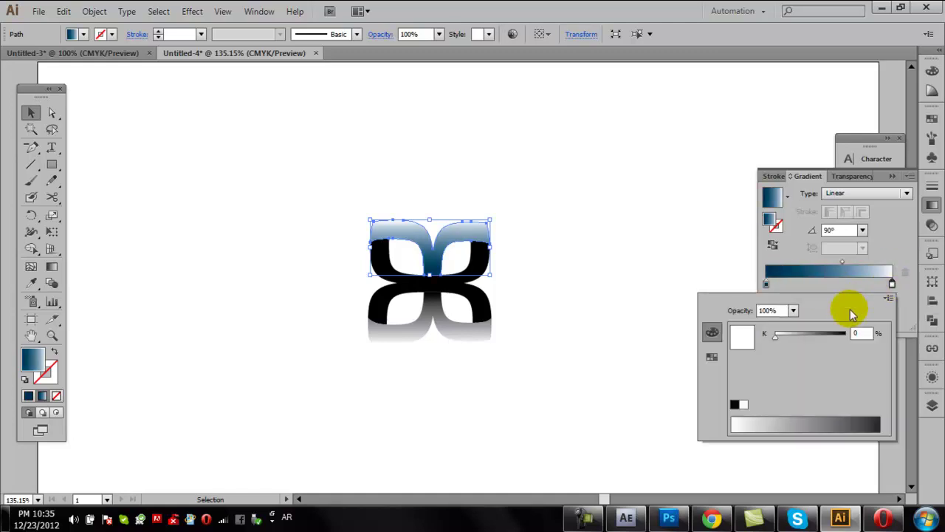
click(712, 358)
click(780, 334)
key(Return)
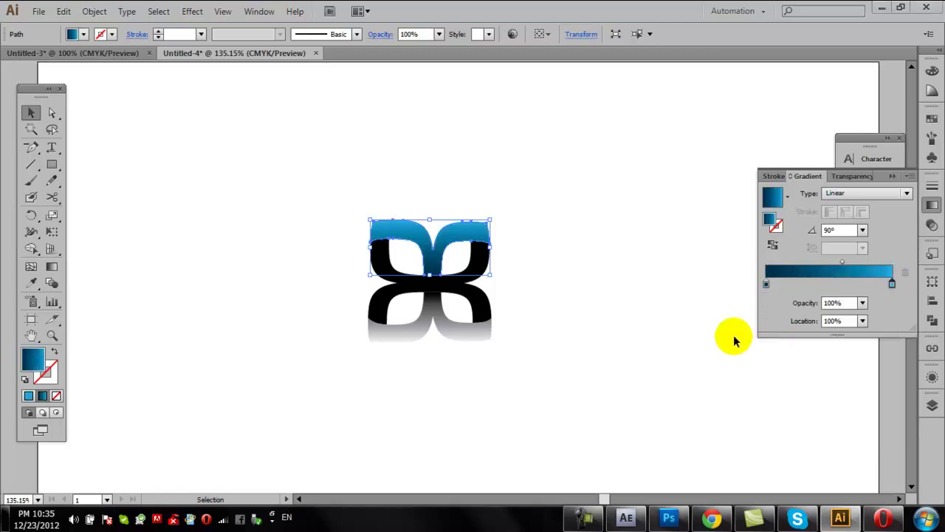
click(673, 278)
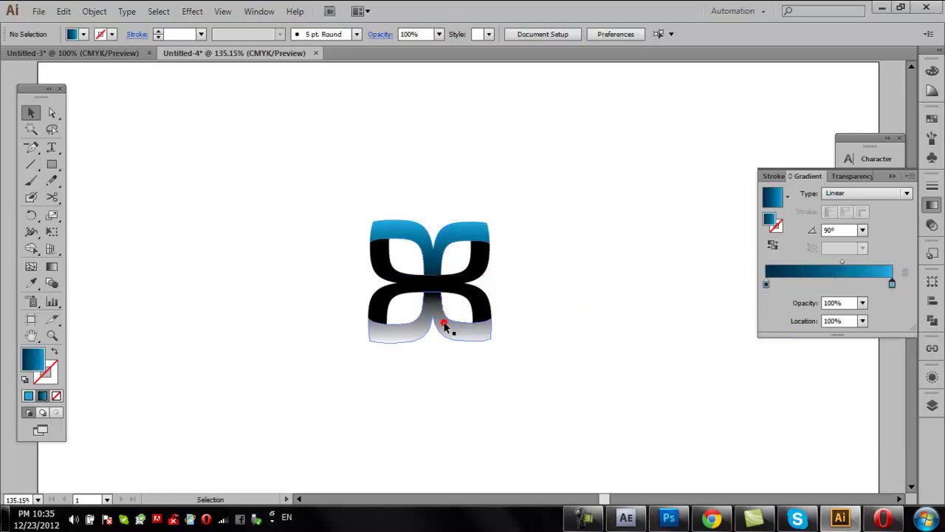
Step: Give the bottom reflection piece the blue gradient, reversed to run light to dark
click(824, 279)
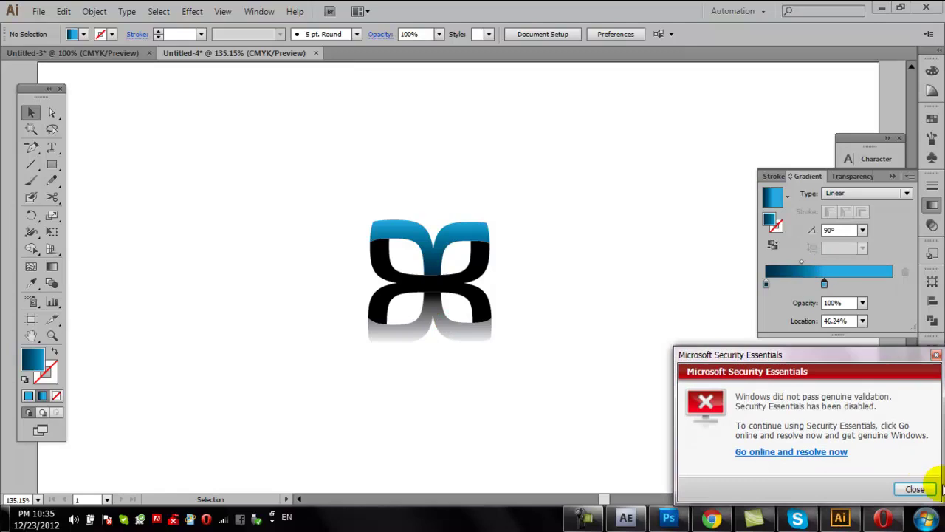
click(916, 489)
click(686, 312)
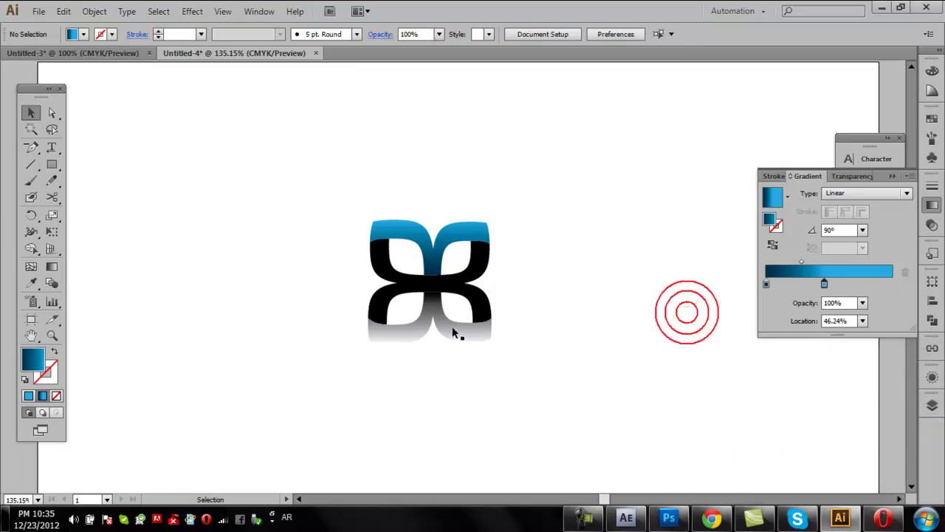
click(447, 327)
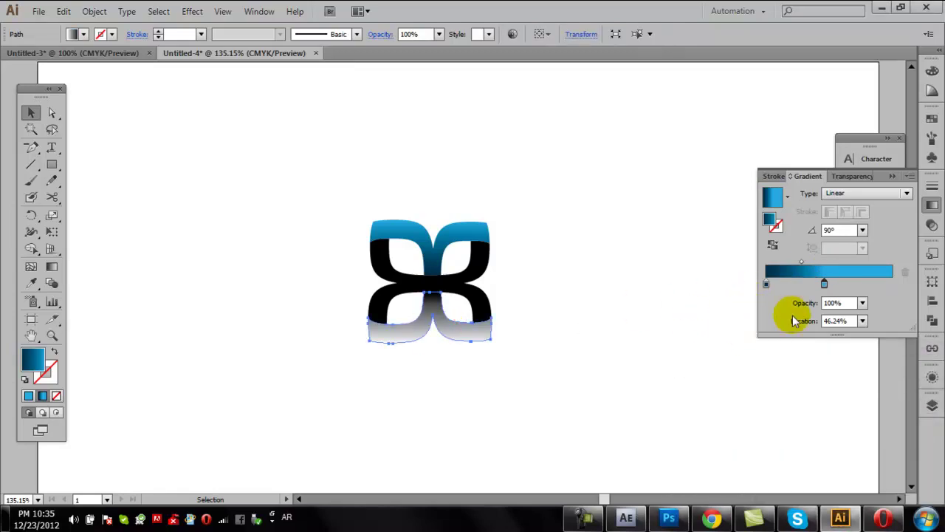
drag(824, 284, 864, 284)
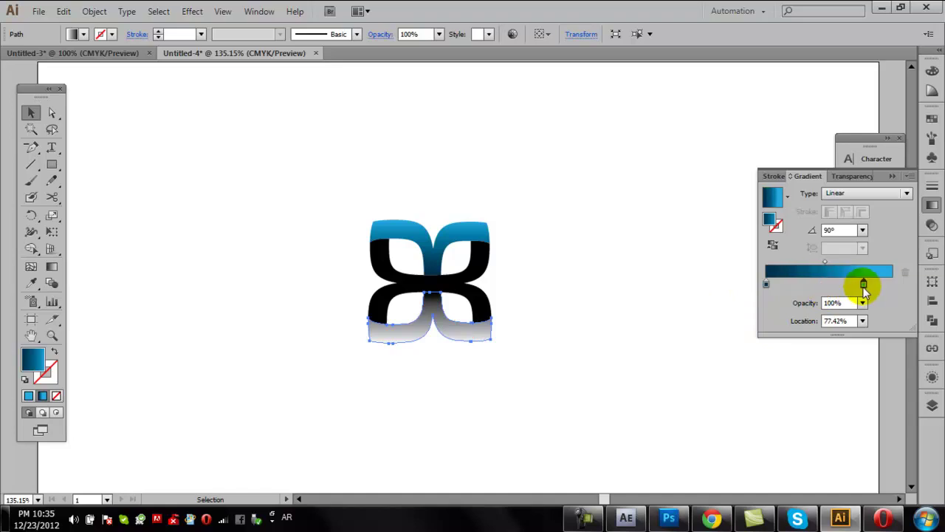
click(773, 245)
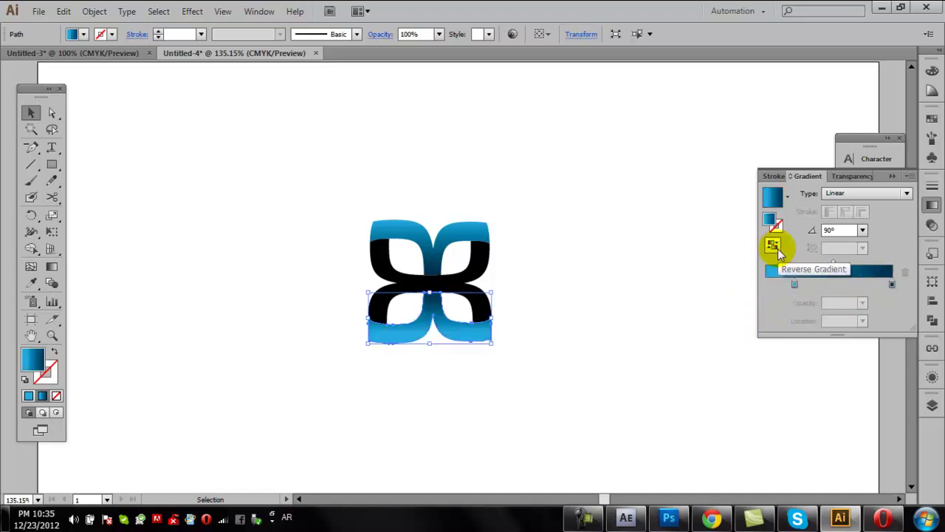
click(686, 280)
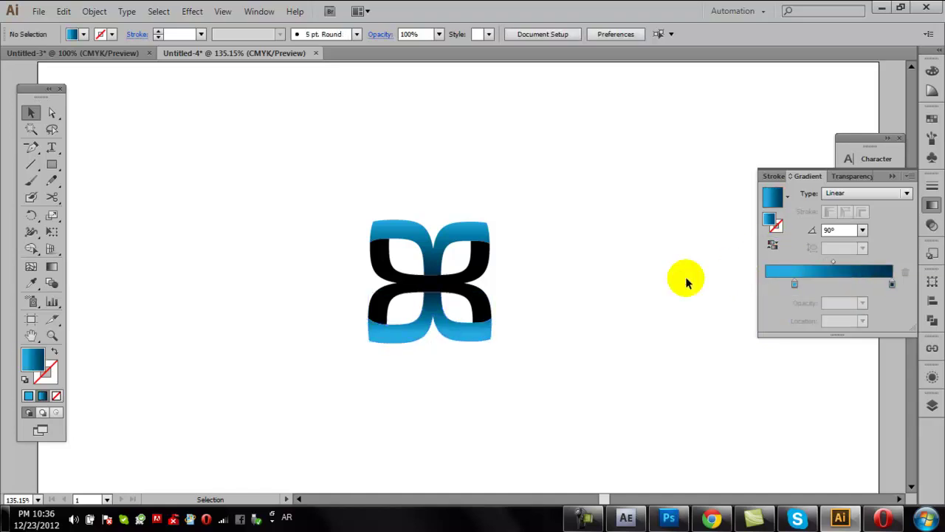
Step: Fill the black inner knot with a radial cyan-to-navy gradient and adjust its stops and midpoint
click(480, 260)
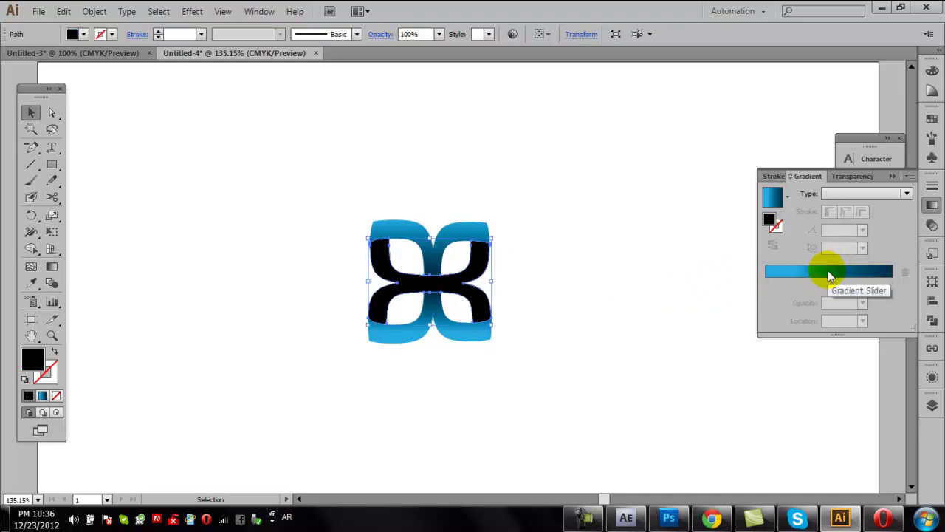
click(828, 270)
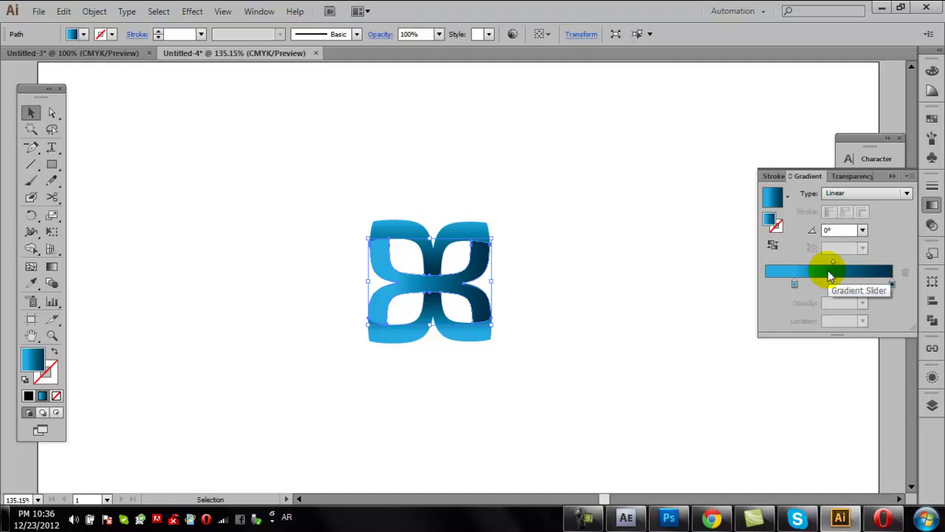
click(835, 193)
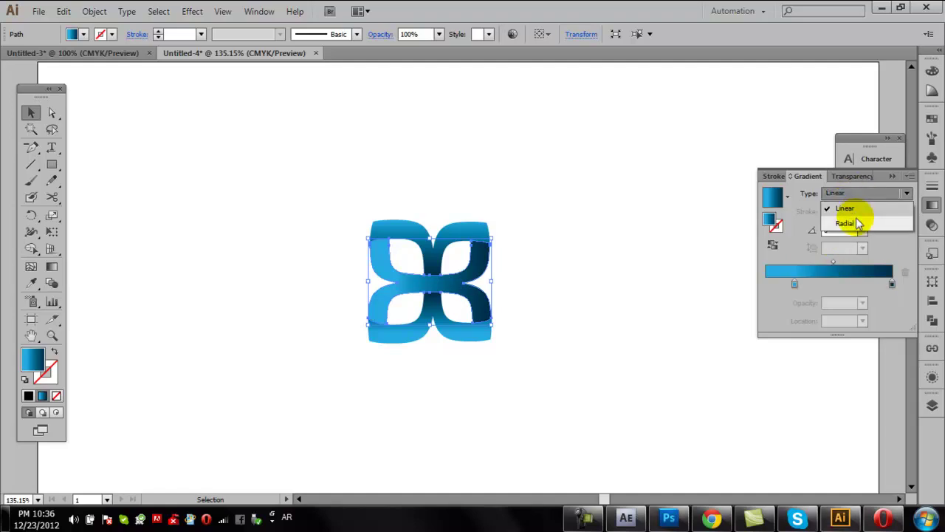
click(845, 223)
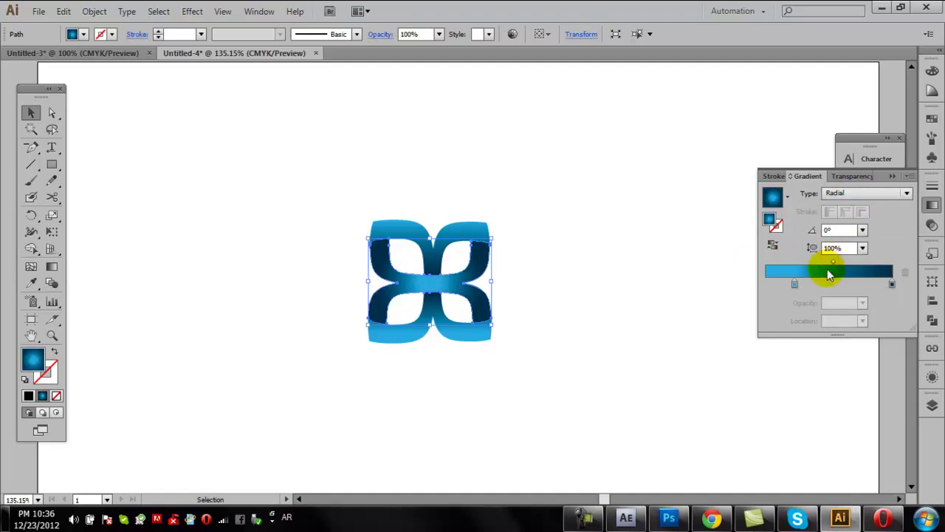
drag(794, 284, 769, 284)
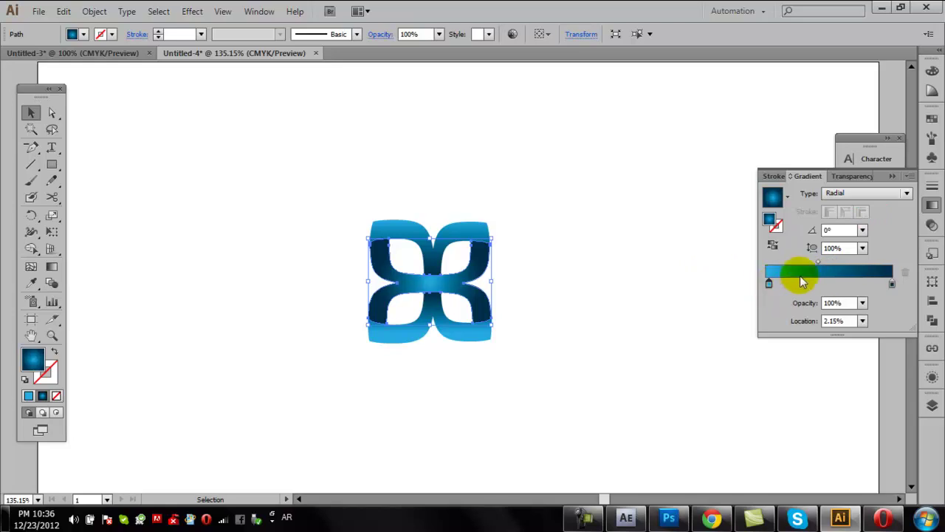
drag(818, 263, 845, 263)
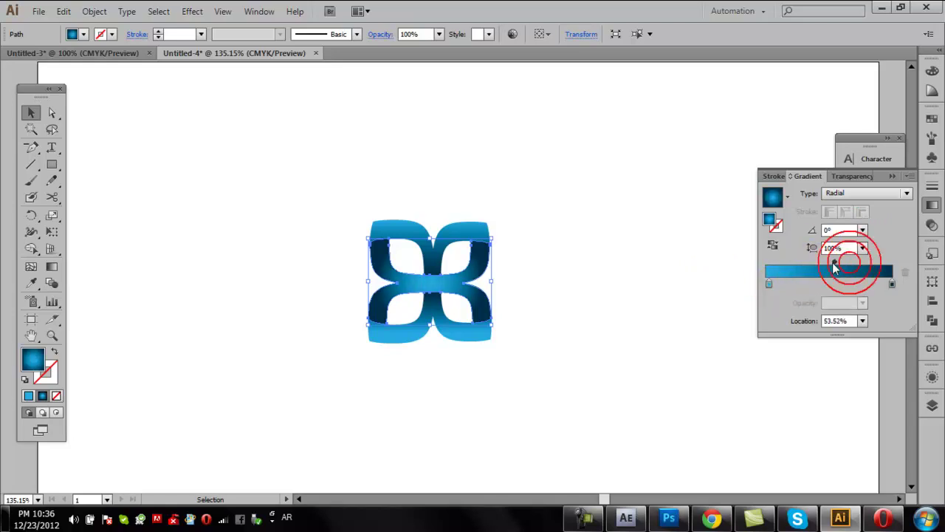
drag(850, 264, 834, 264)
click(667, 266)
Step: Enlarge the whole knot, rotate it 45° into a diamond, and move it up and left
drag(623, 198, 331, 382)
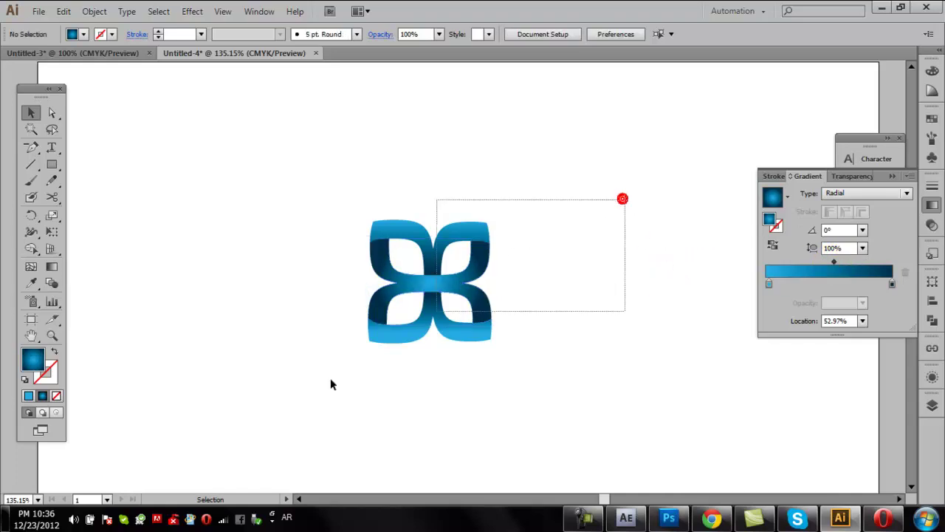
drag(490, 342, 562, 415)
drag(566, 219, 515, 224)
click(488, 316)
drag(472, 296, 451, 227)
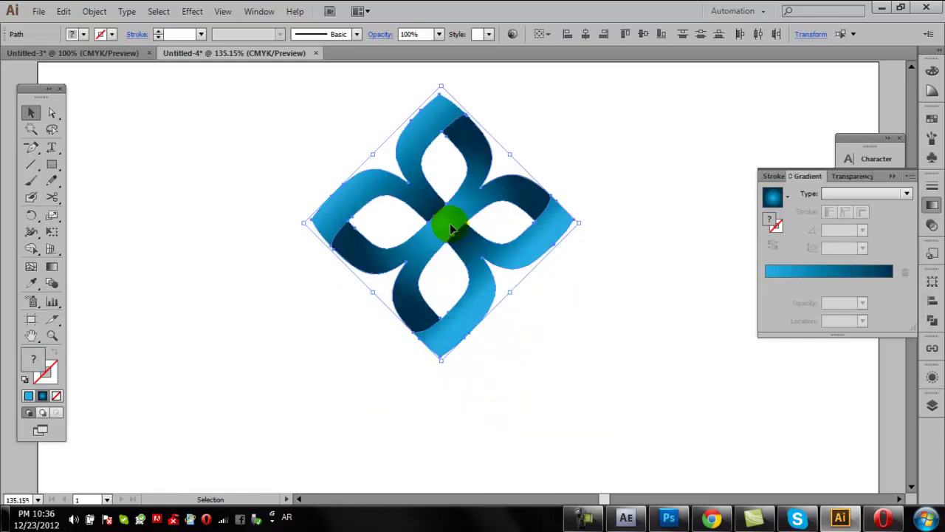
drag(578, 222, 574, 222)
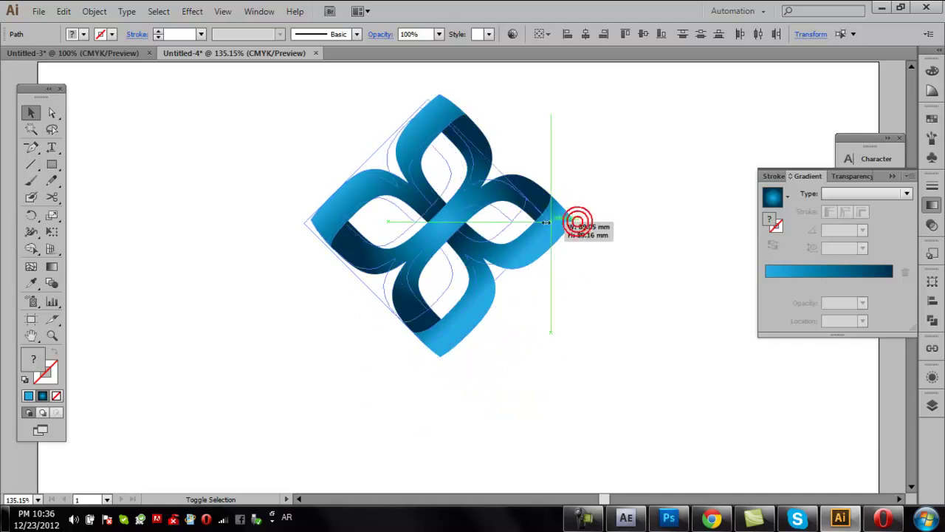
click(525, 323)
Step: Group the knot's pieces and nudge the group toward the artboard centre
mouse_move(270, 122)
mouse_down()
mouse_move(445, 233)
mouse_move(435, 251)
mouse_up()
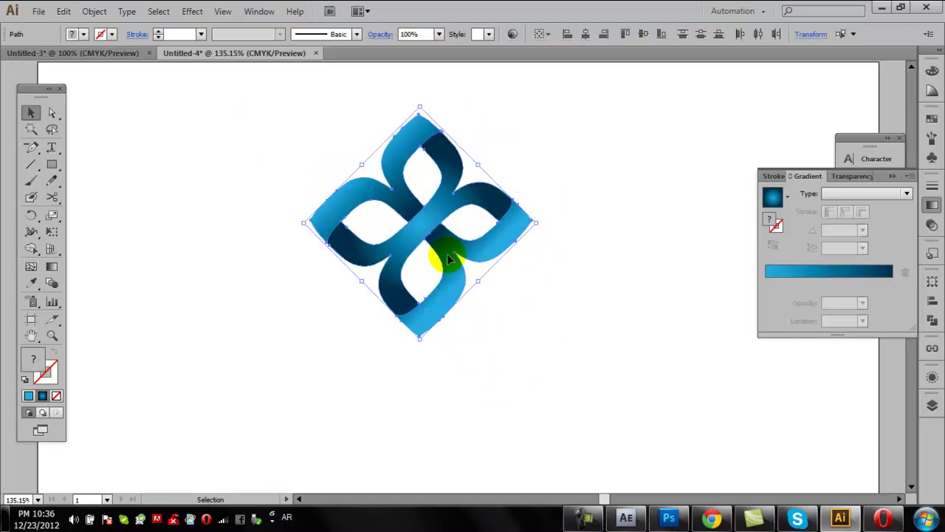
right_click(447, 256)
click(485, 320)
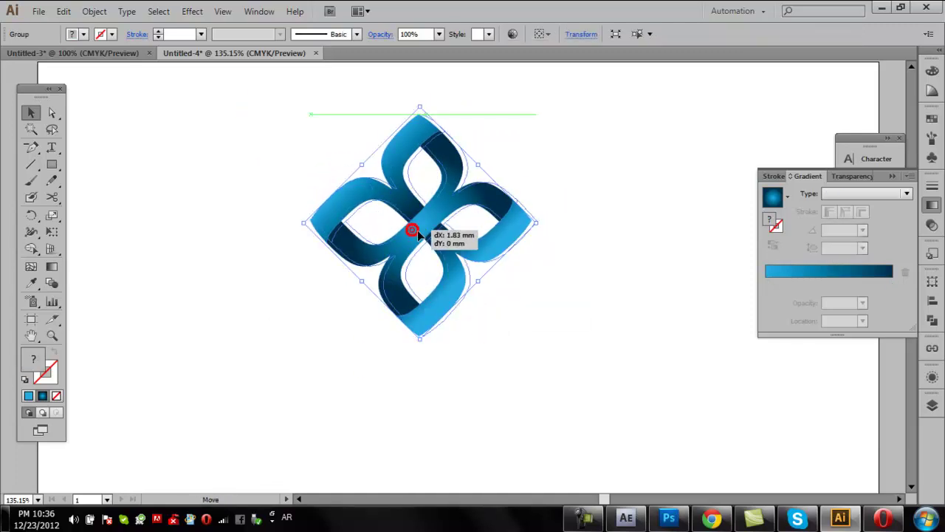
drag(413, 235, 422, 235)
click(535, 363)
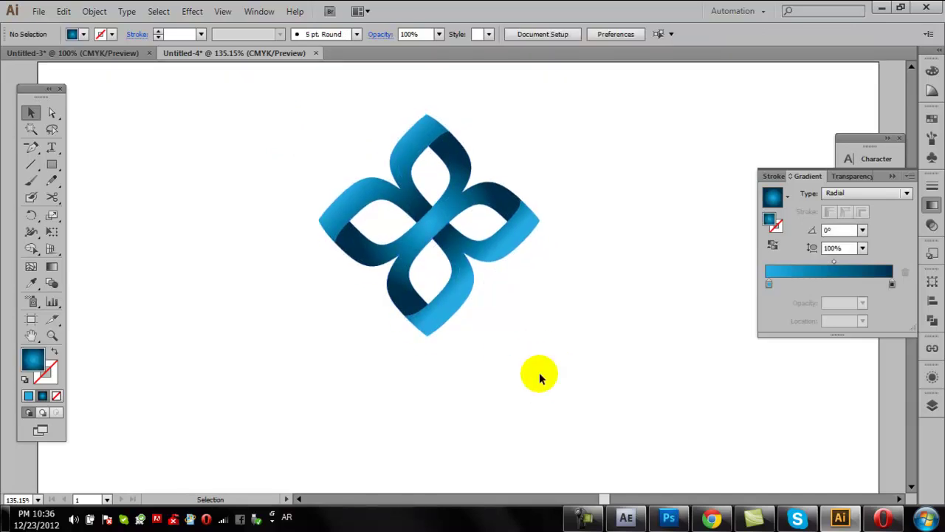
key(ctrl+z)
drag(313, 103, 537, 333)
drag(422, 229, 430, 235)
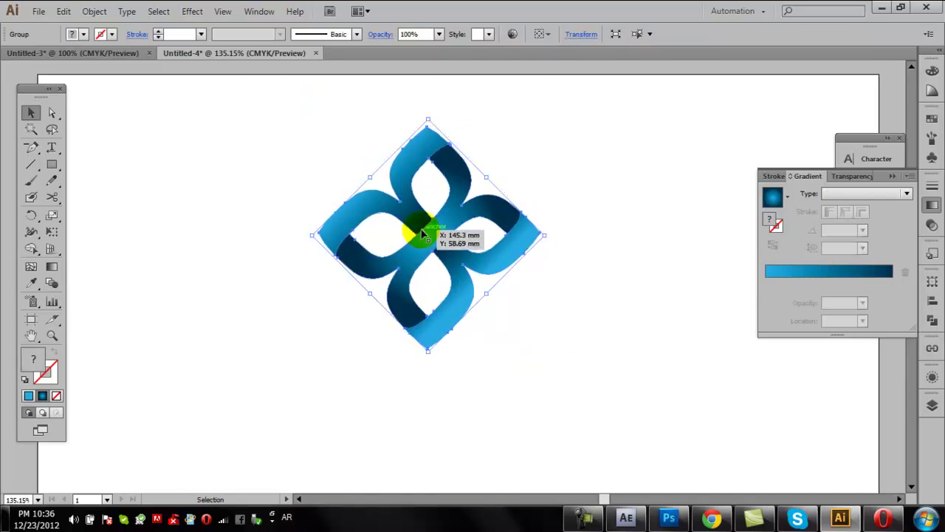
click(333, 326)
Step: Type 'LOGONAME' in Myriad Pro at 21 pt, then move and enlarge it under the knot
click(52, 147)
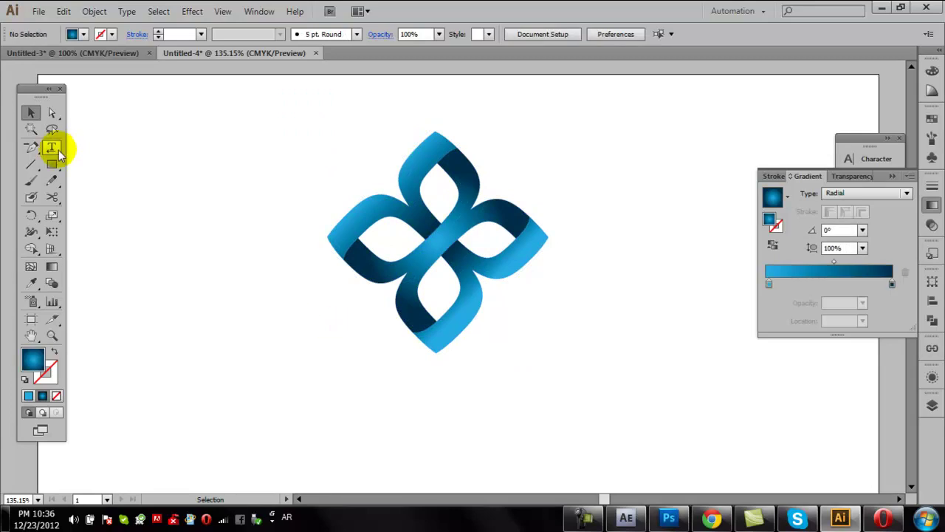
click(303, 345)
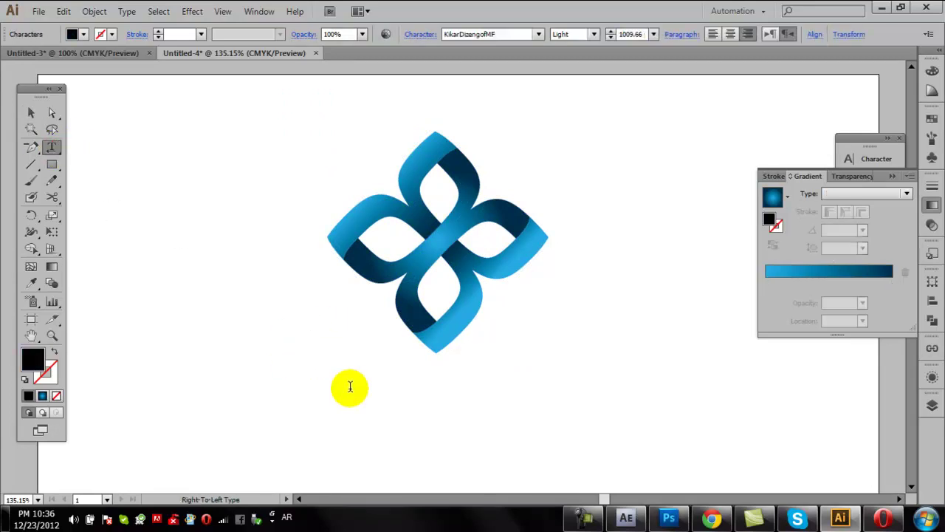
text(لا)
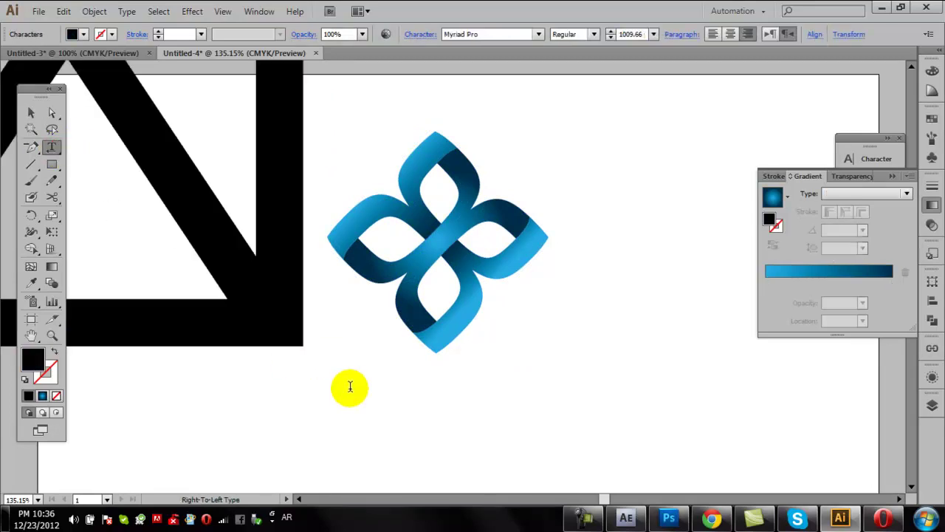
key(ctrl+a)
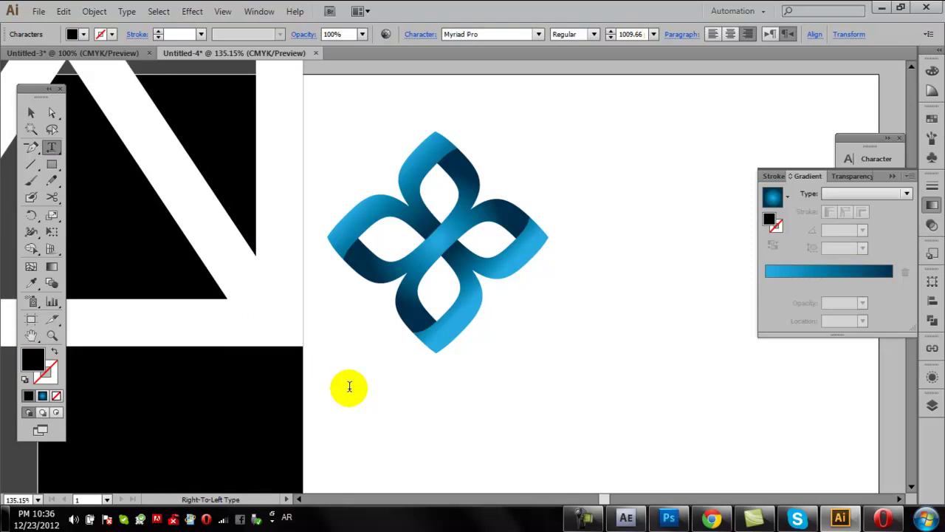
click(653, 35)
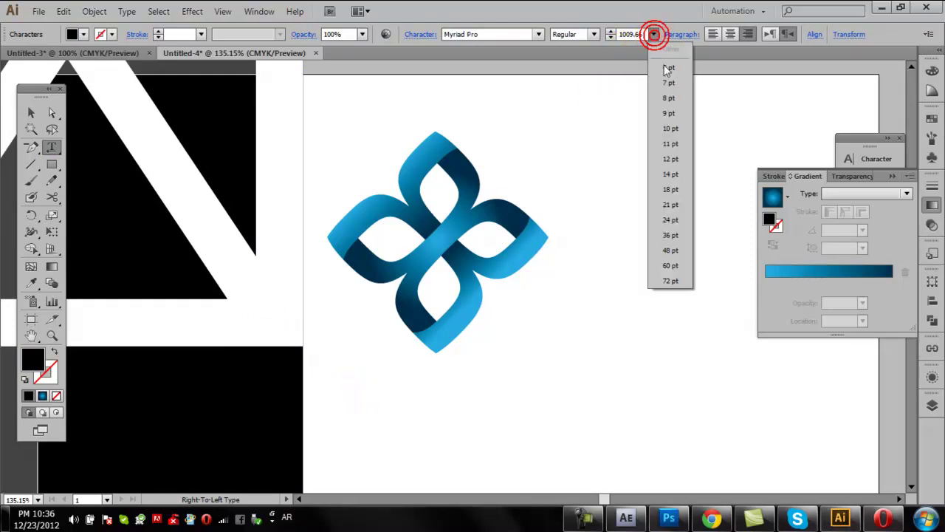
click(691, 204)
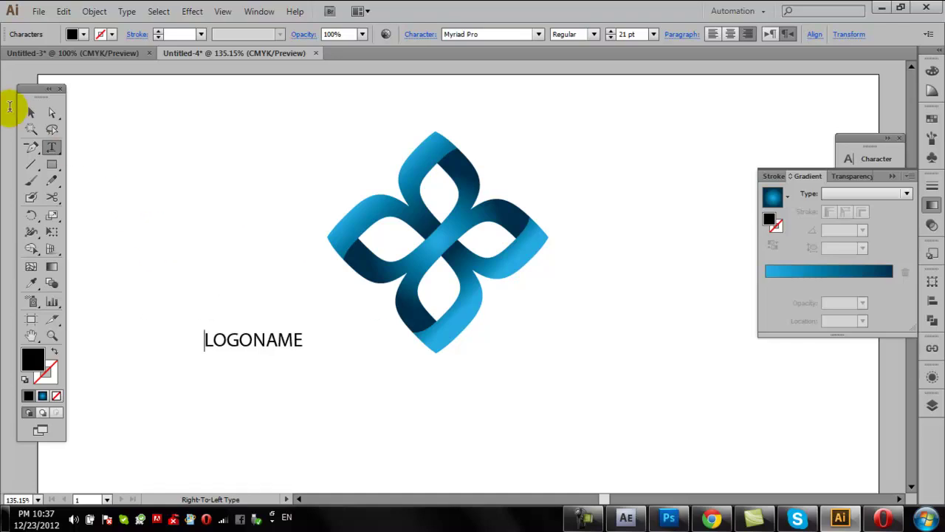
click(29, 113)
click(144, 123)
mouse_move(274, 337)
mouse_down()
mouse_move(422, 376)
mouse_move(436, 365)
mouse_move(730, 423)
mouse_move(677, 391)
mouse_move(556, 389)
mouse_up()
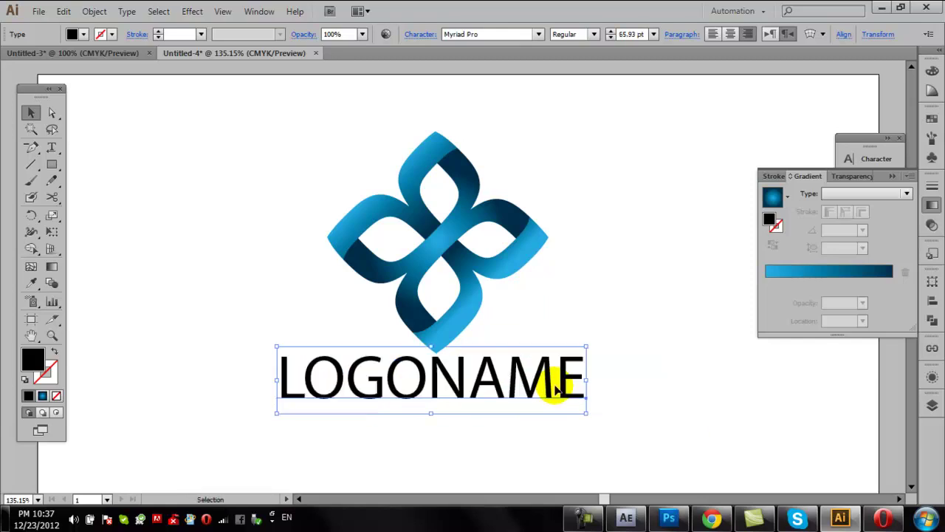
Step: Make the letters NAME bold
click(488, 380)
double_click(434, 376)
double_click(436, 377)
drag(569, 376, 429, 378)
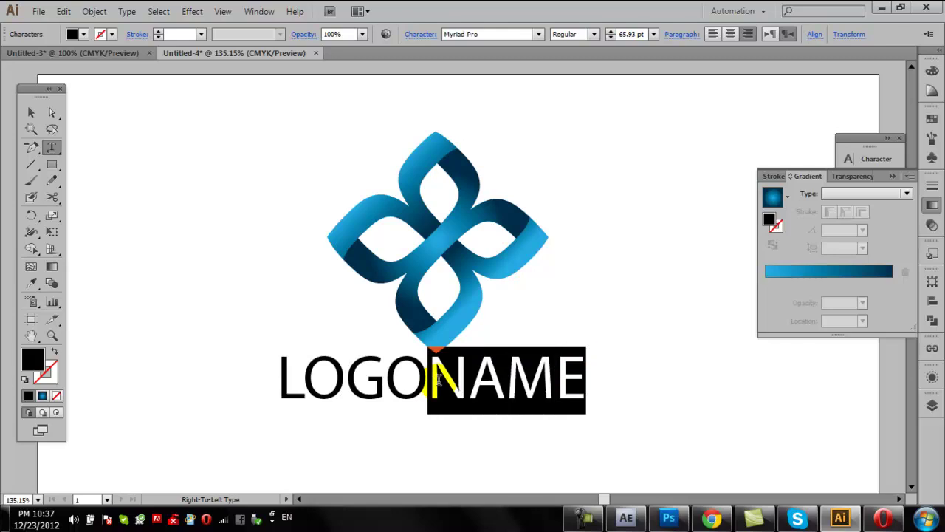
click(594, 34)
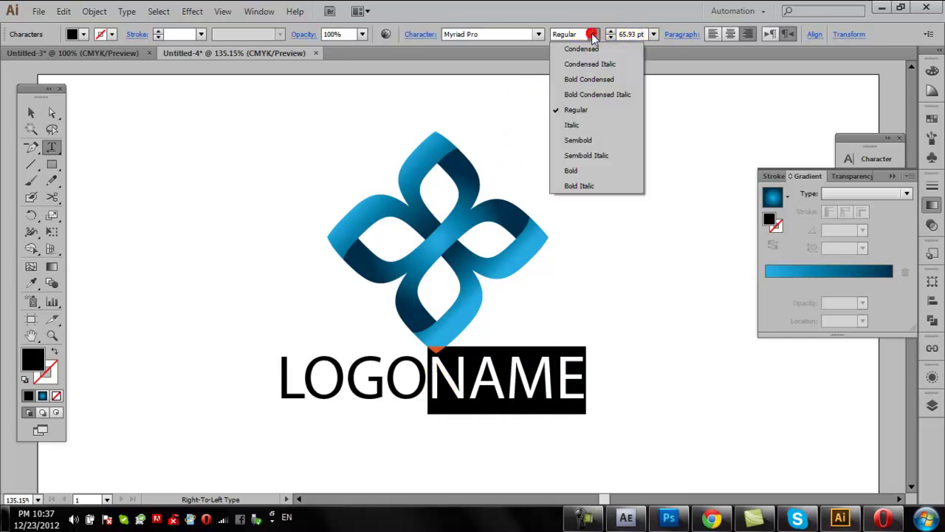
click(601, 171)
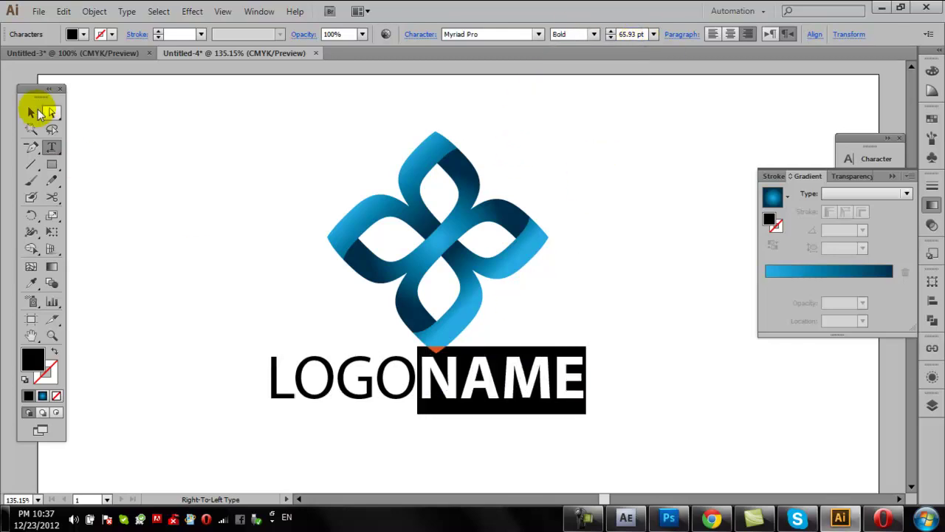
click(31, 112)
Step: Shift LOGONAME slightly right and colour NAME dark blue
mouse_move(434, 386)
mouse_down()
mouse_move(445, 397)
mouse_move(392, 379)
mouse_up()
key(t)
double_click(443, 378)
click(83, 34)
click(105, 69)
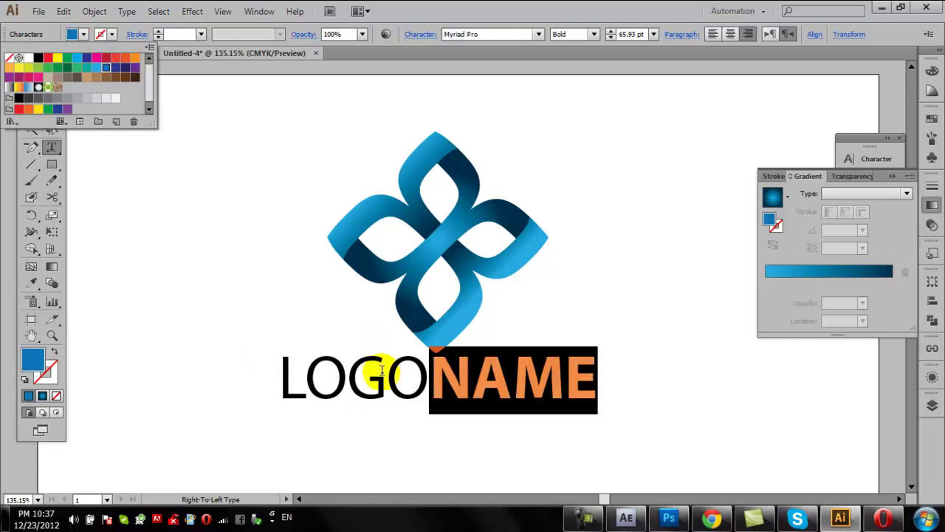
click(432, 371)
Step: Colour the letters LOGO light blue
key(shift+Left)
click(323, 374)
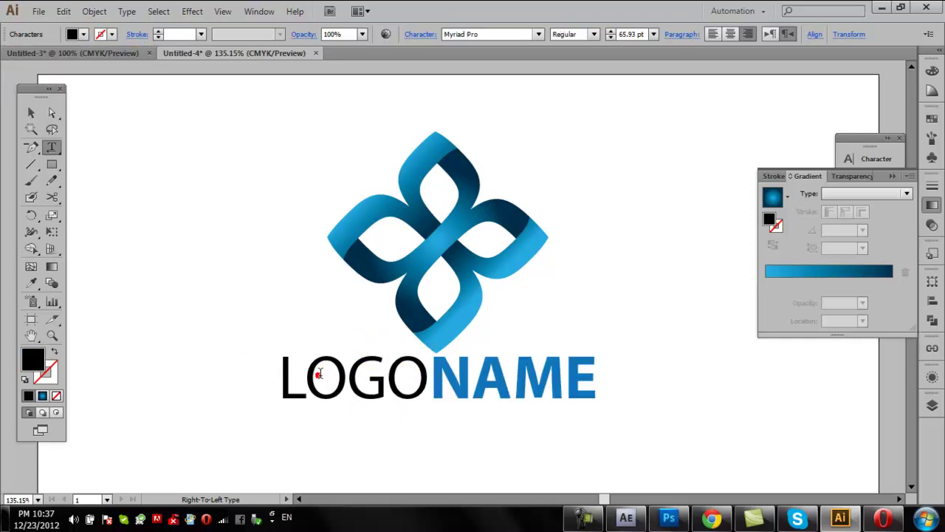
drag(428, 373, 283, 367)
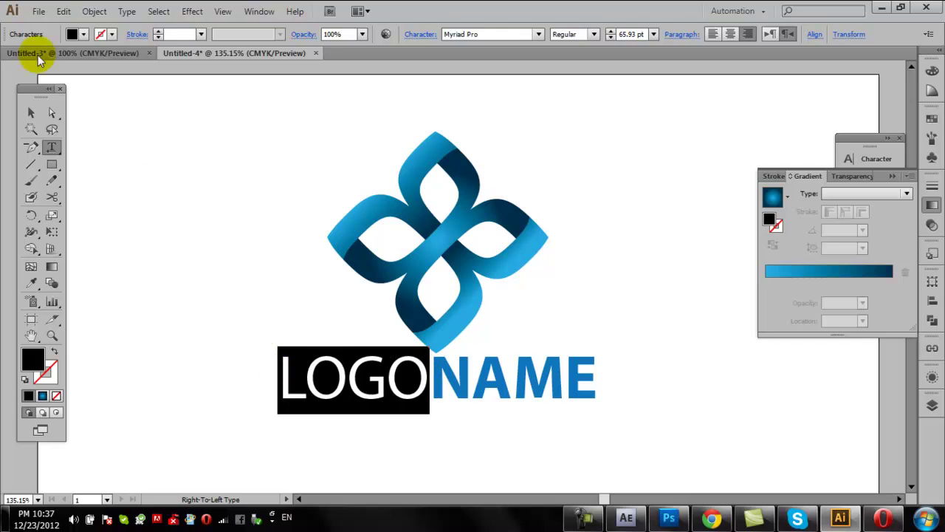
click(83, 34)
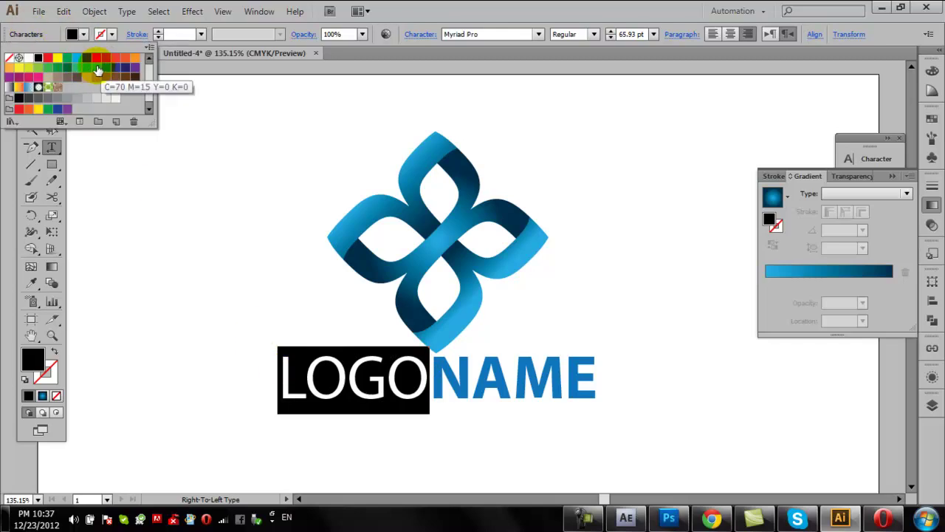
click(97, 68)
key(Escape)
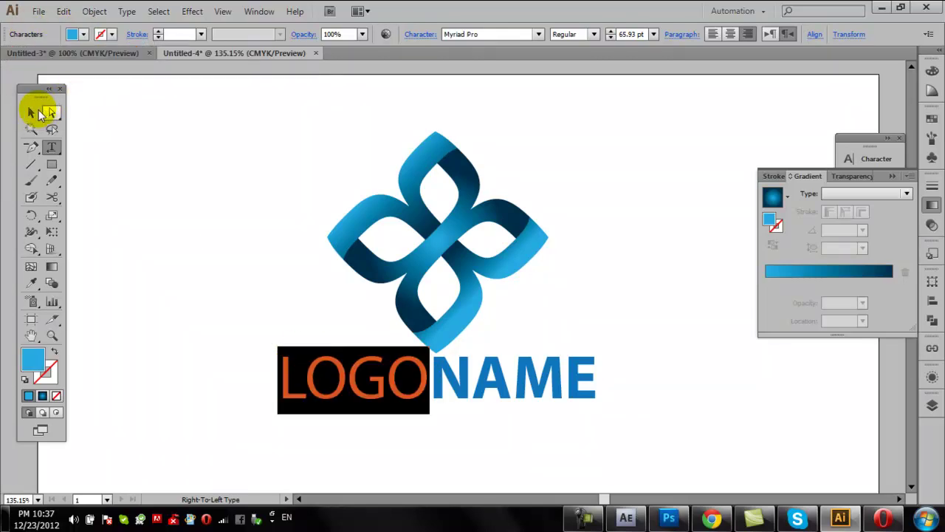
Step: Select the emblem and wordmark together and move them down and right
click(34, 112)
click(197, 145)
mouse_move(199, 113)
mouse_down()
mouse_move(403, 295)
mouse_move(657, 479)
mouse_up()
drag(485, 300, 504, 362)
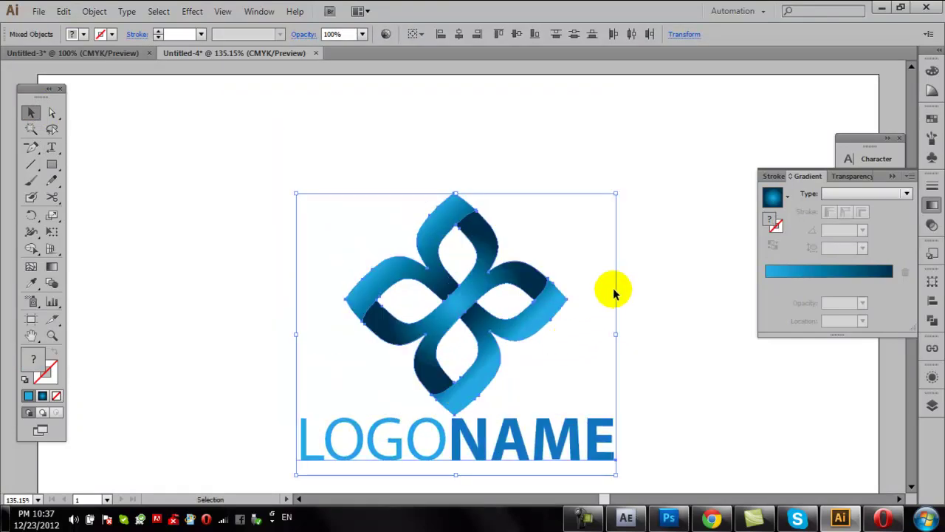
Step: View the artboard at 100% and raise the logo and LOGONAME slightly
key(ctrl+1)
mouse_move(706, 374)
mouse_down()
mouse_move(696, 307)
mouse_move(684, 332)
mouse_up()
drag(662, 148, 340, 417)
click(449, 340)
drag(449, 340, 445, 302)
click(652, 263)
click(712, 519)
Step: Fine-tune the logo and text position near the artboard centre, then deselect
drag(604, 140, 251, 405)
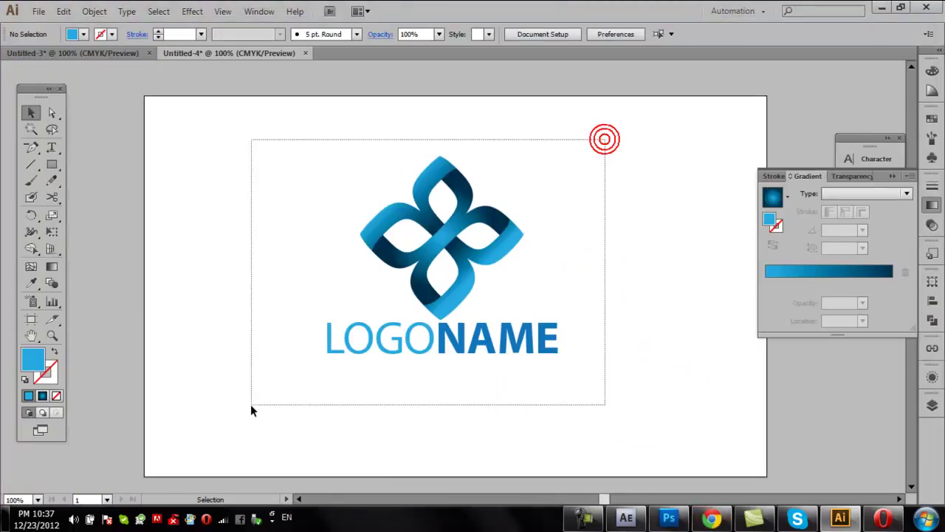
drag(442, 297, 447, 313)
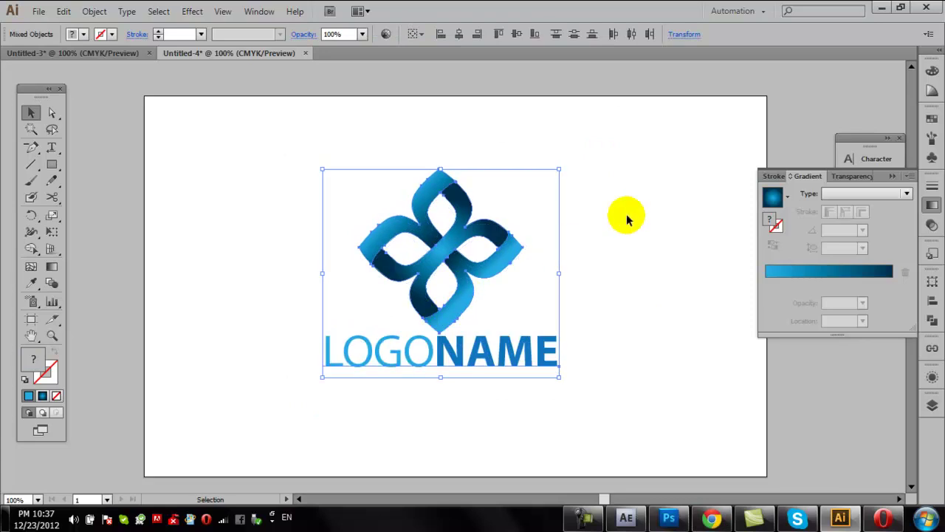
drag(509, 257, 505, 268)
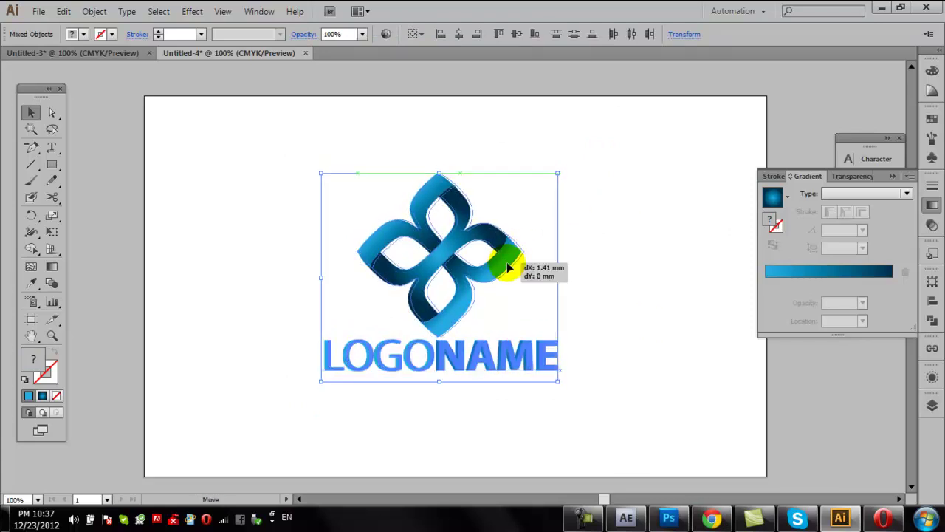
drag(508, 268, 506, 264)
click(626, 217)
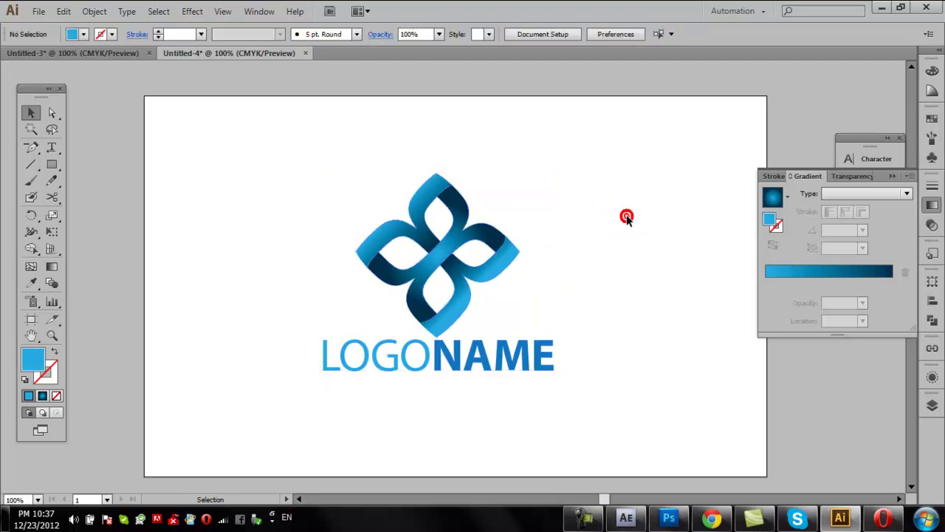
click(590, 515)
click(877, 452)
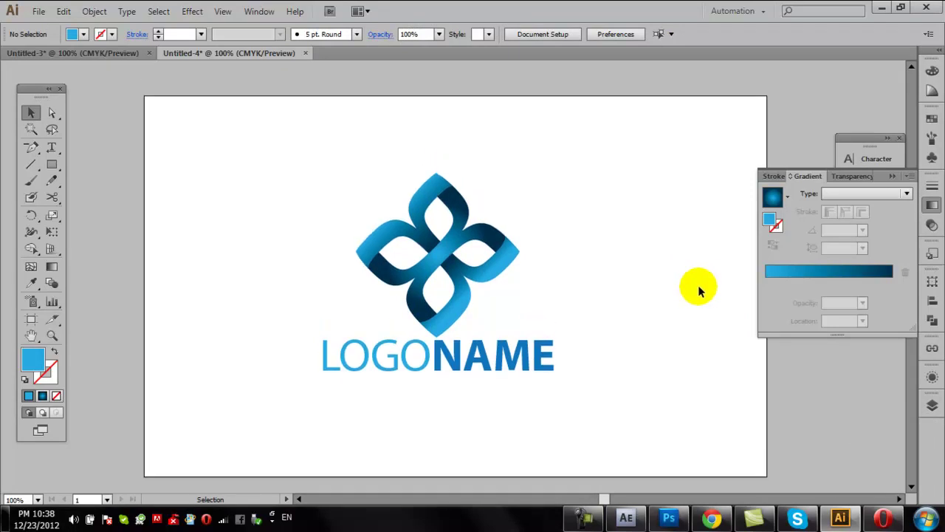
Step: Draw an artboard-sized rectangle and send it behind the logo
click(53, 162)
drag(144, 94, 768, 476)
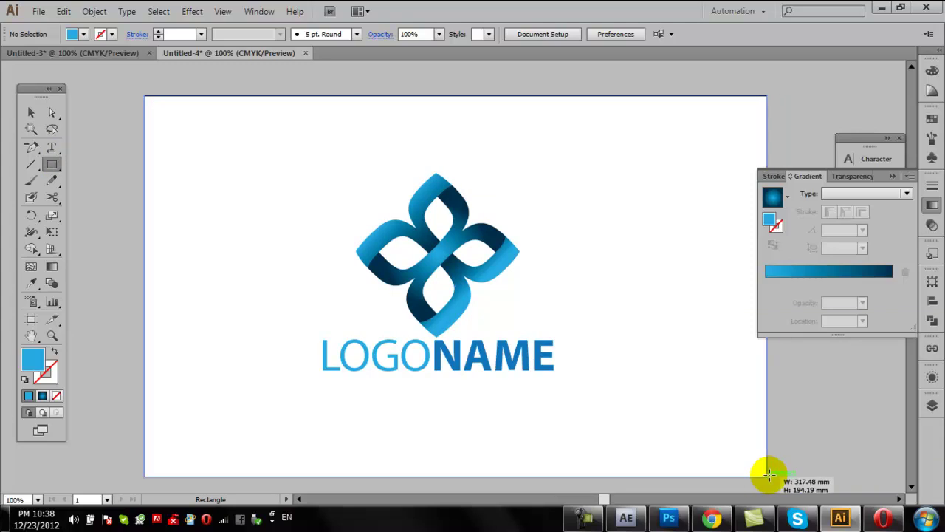
drag(768, 475, 770, 476)
right_click(704, 364)
click(739, 340)
Step: Fill the rectangle with the radial cyan-to-navy gradient
click(694, 384)
click(842, 271)
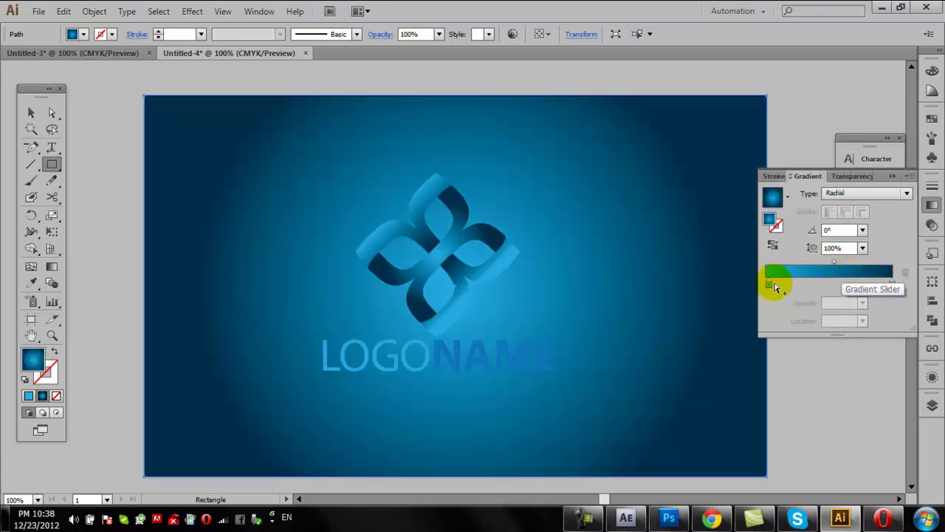
double_click(769, 282)
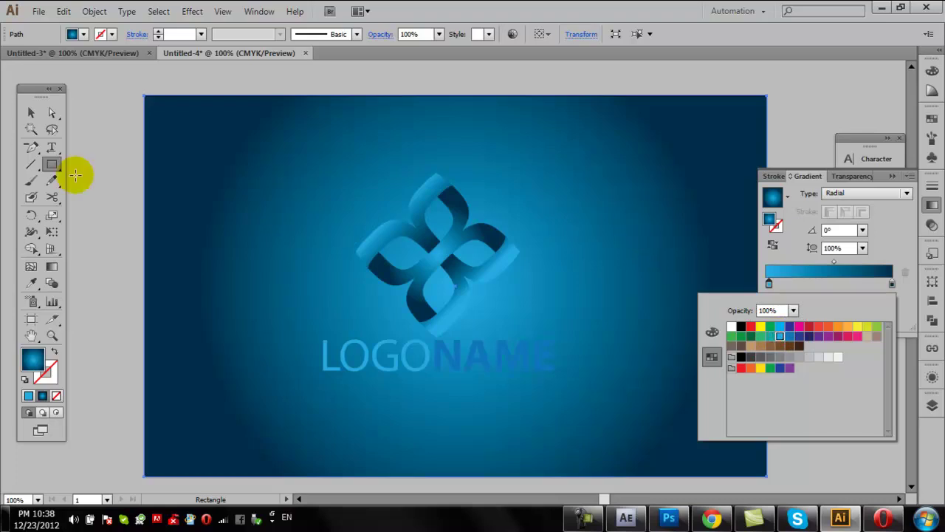
click(21, 112)
click(99, 94)
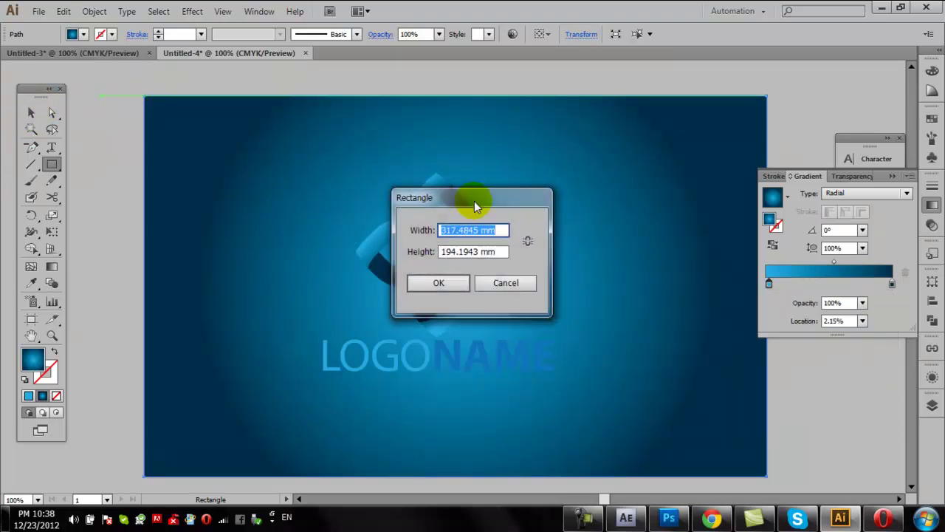
click(504, 279)
click(33, 116)
click(99, 87)
click(211, 156)
click(80, 36)
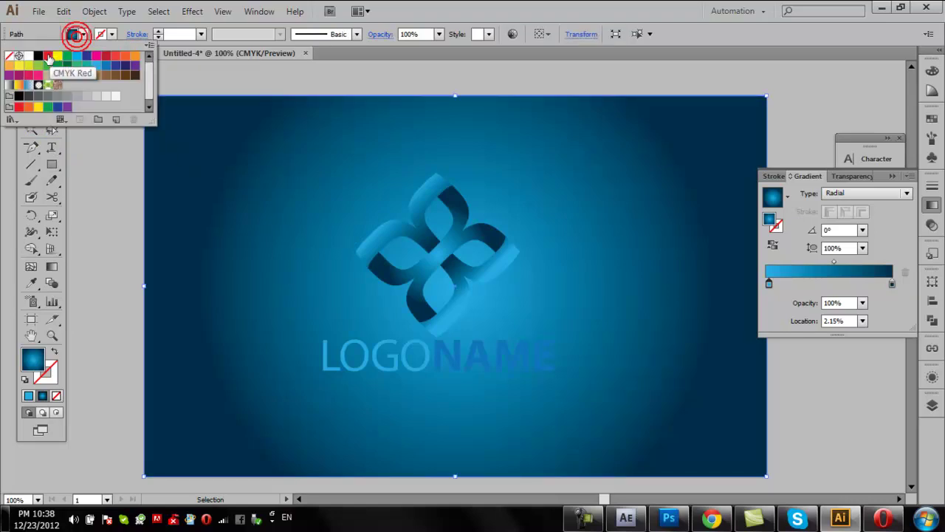
click(27, 56)
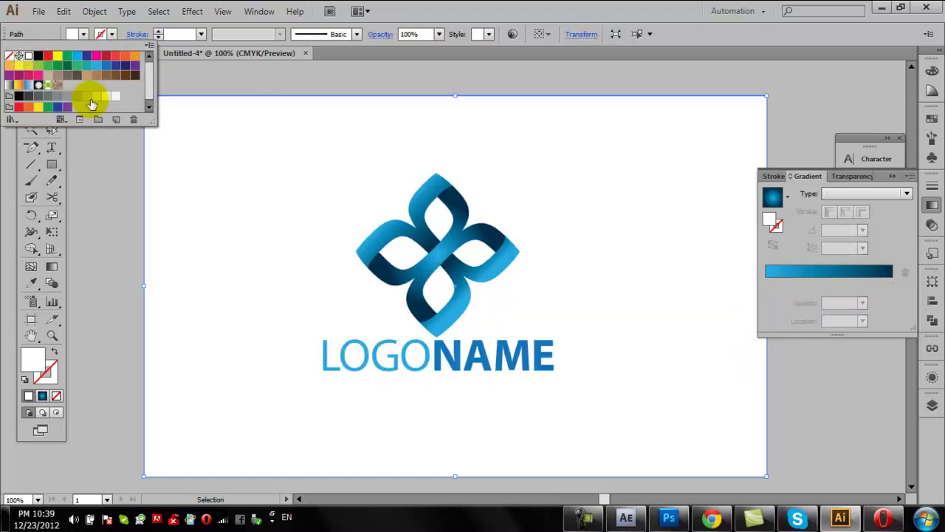
click(96, 66)
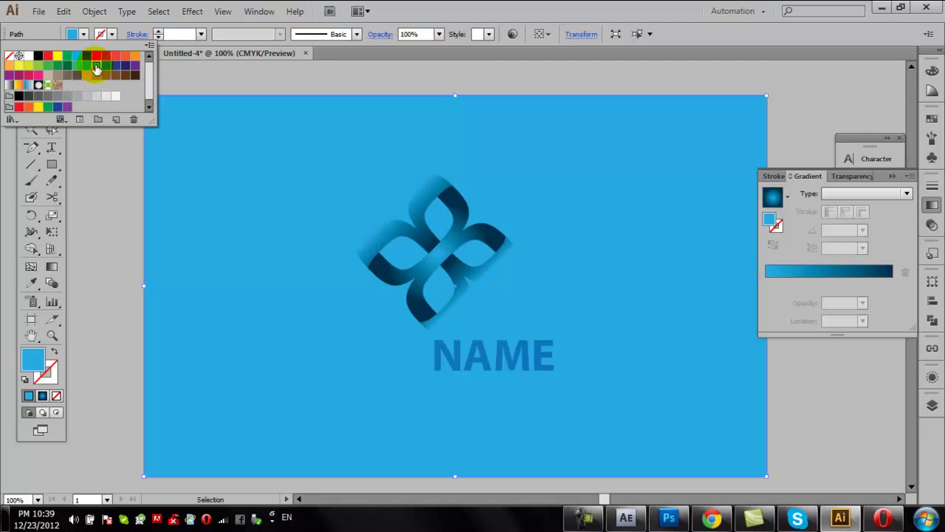
click(115, 65)
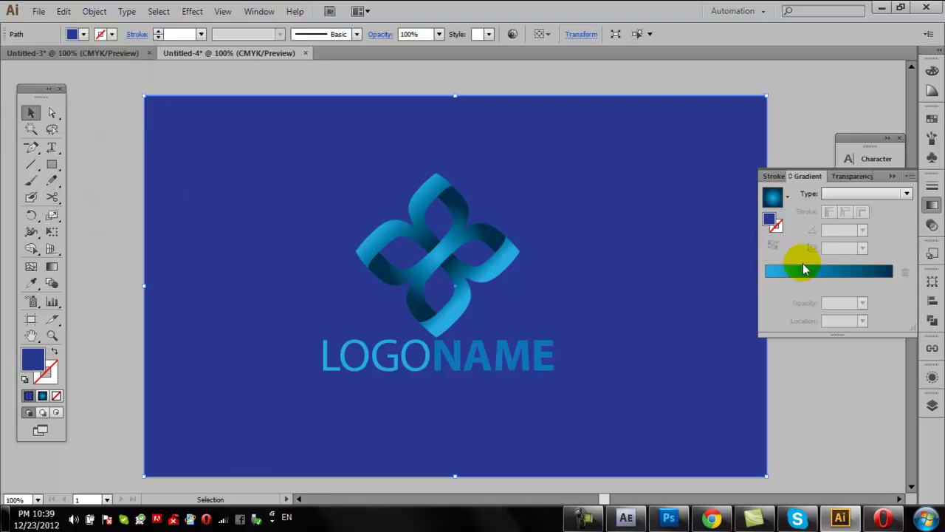
click(814, 270)
Step: Make the background gradient's centre stop white and widen the white centre
click(772, 285)
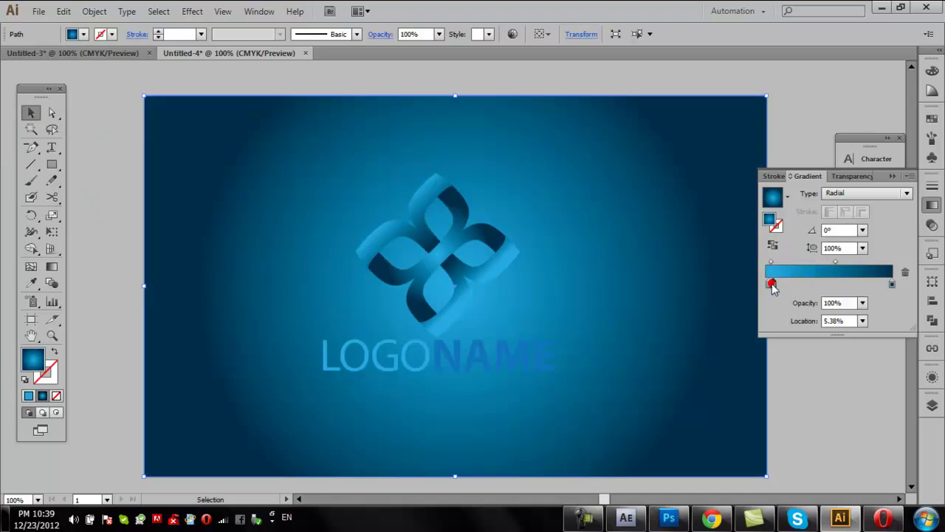
click(772, 285)
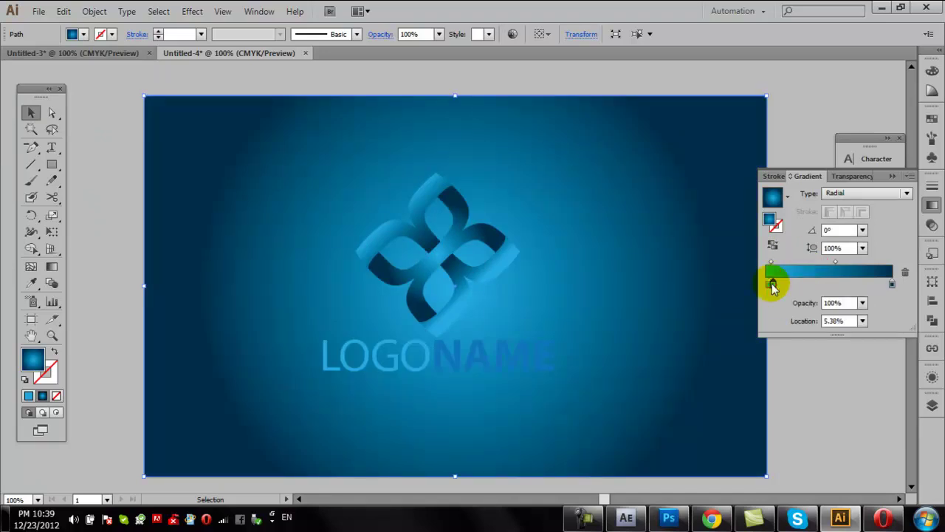
double_click(772, 285)
click(833, 357)
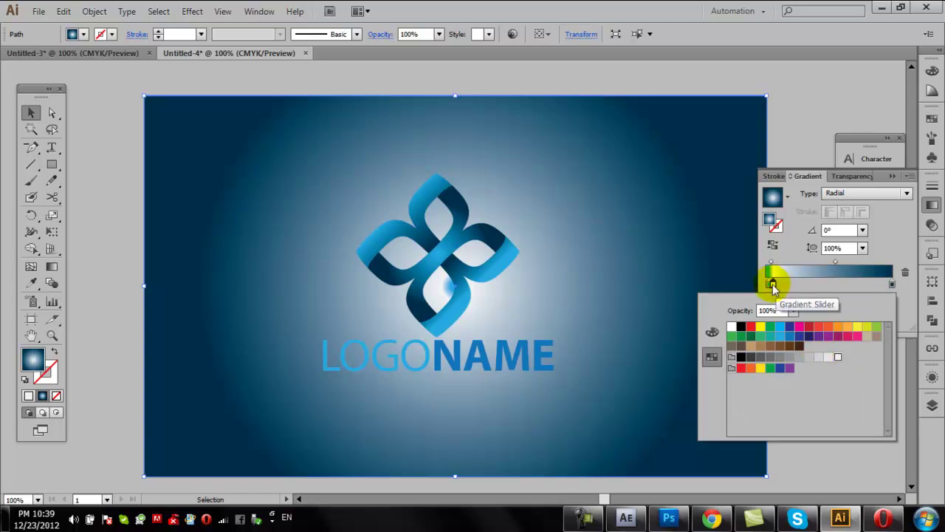
click(772, 285)
mouse_move(773, 285)
mouse_down()
mouse_move(788, 285)
mouse_move(770, 299)
mouse_move(822, 299)
mouse_up()
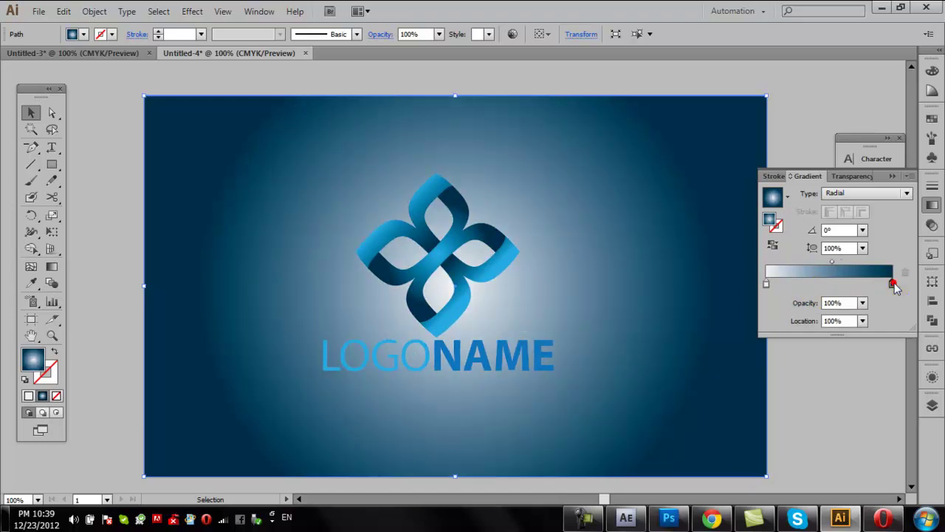
Step: Set the outer gradient stop to light grey and the midpoint to about 73.38%
double_click(893, 285)
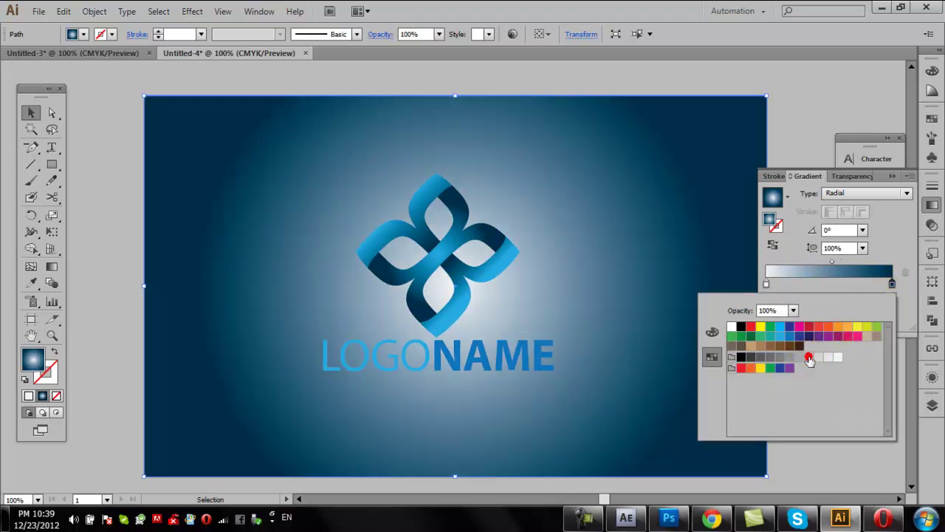
click(809, 358)
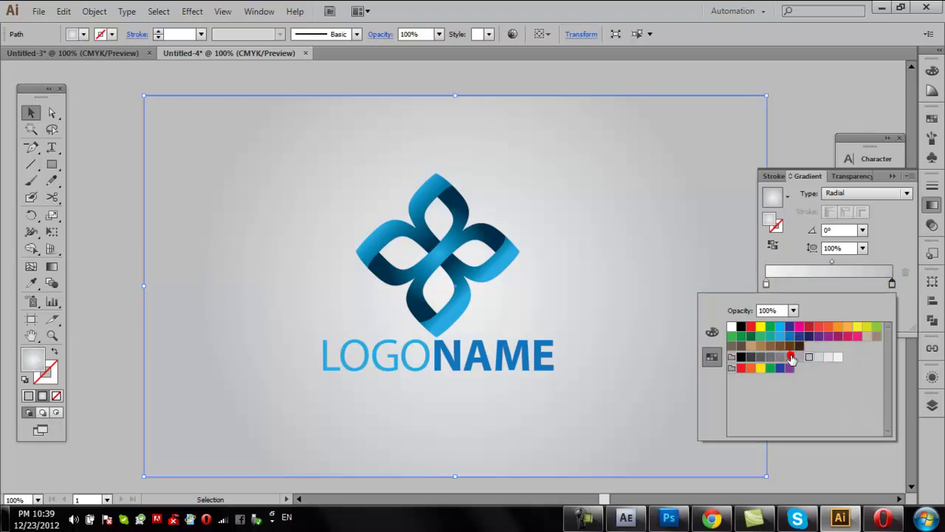
click(789, 357)
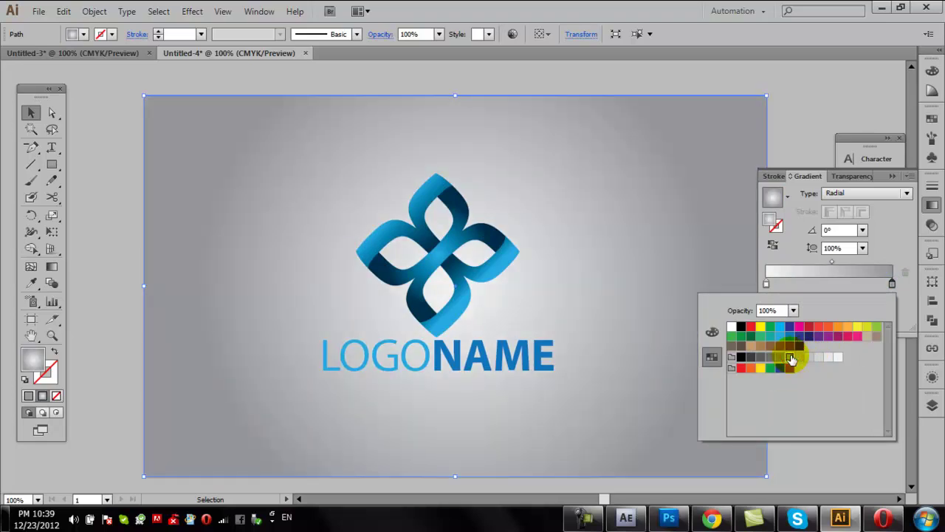
click(833, 268)
drag(849, 266, 860, 266)
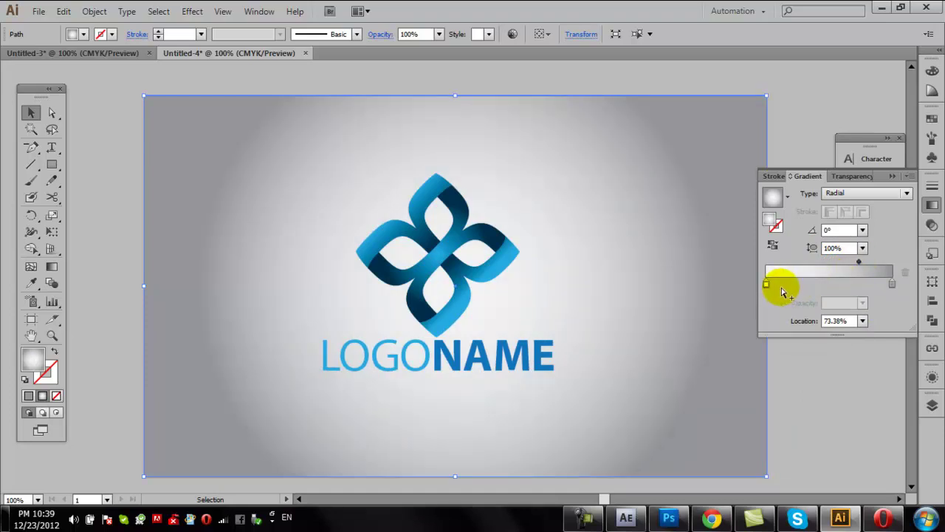
click(893, 285)
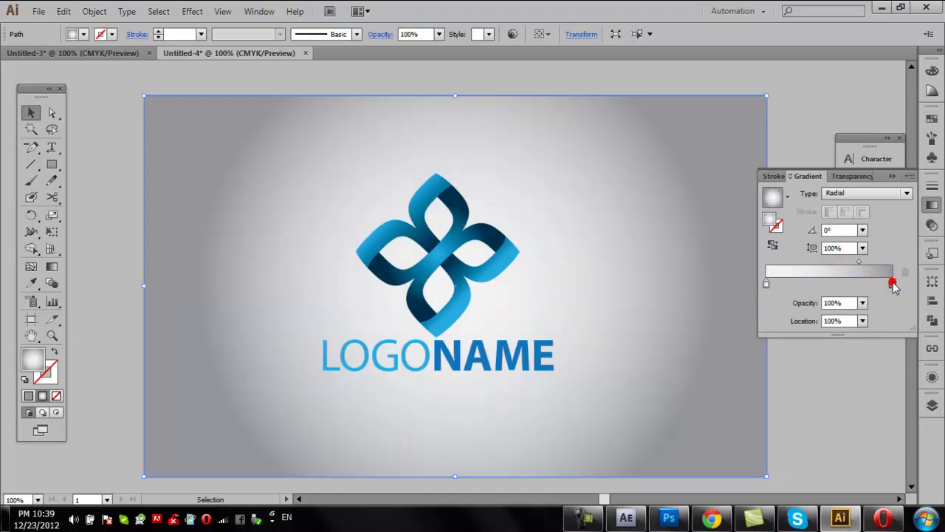
double_click(892, 283)
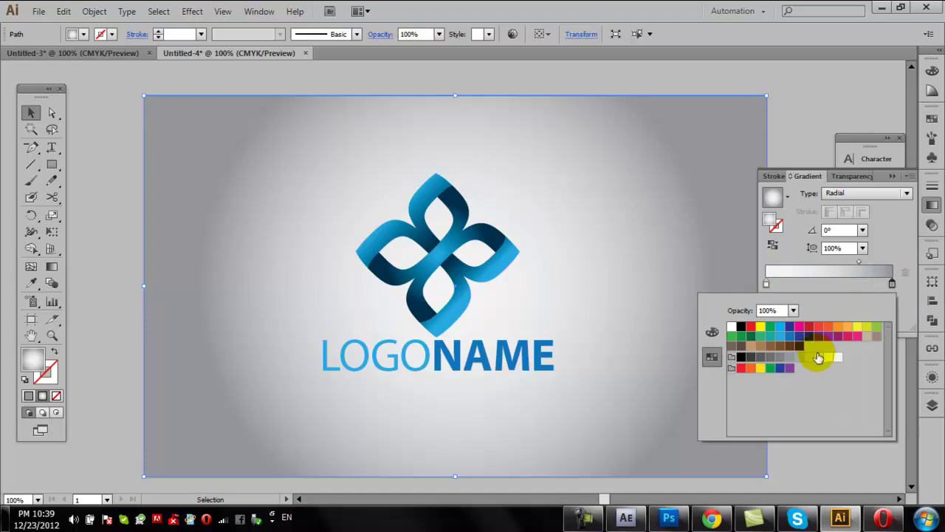
click(817, 357)
click(808, 357)
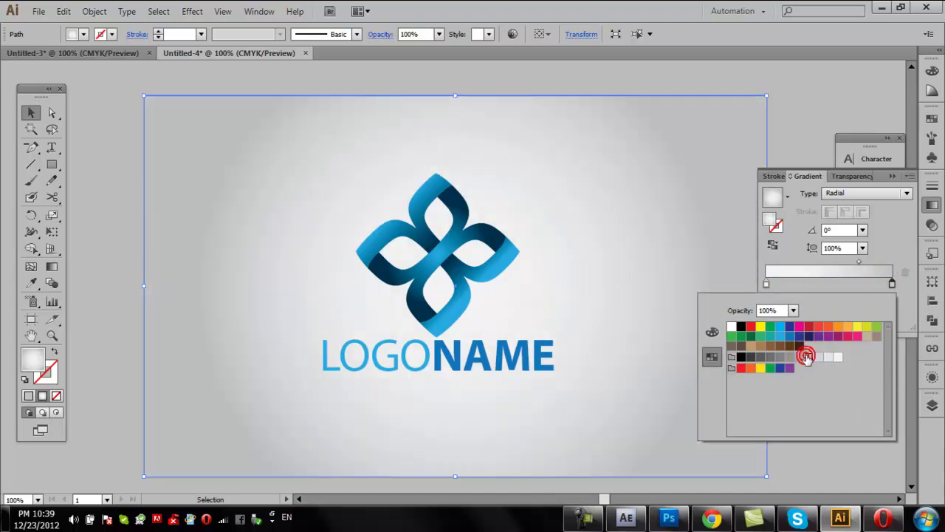
click(87, 103)
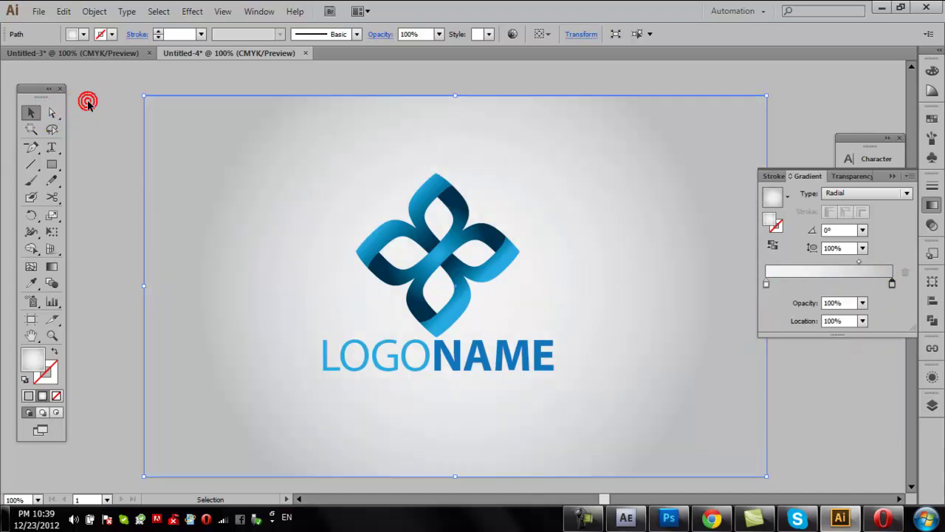
Step: Draw a flat, roughly 151 mm-wide ellipse below the LOGONAME text
click(892, 177)
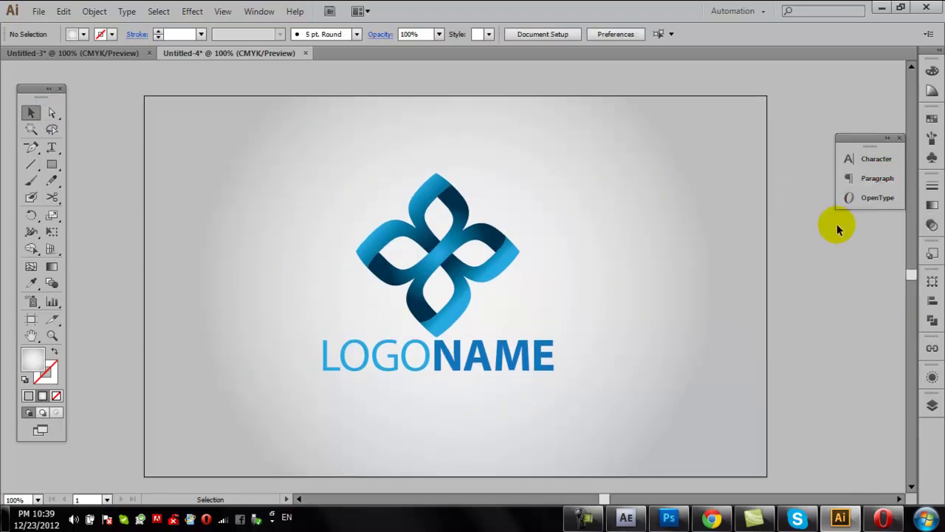
drag(818, 236, 762, 249)
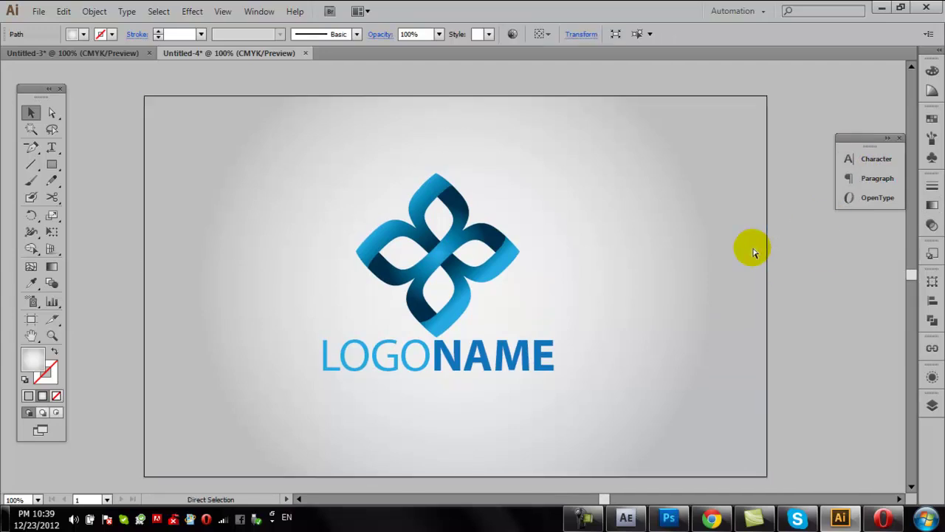
key(ctrl+shift+a)
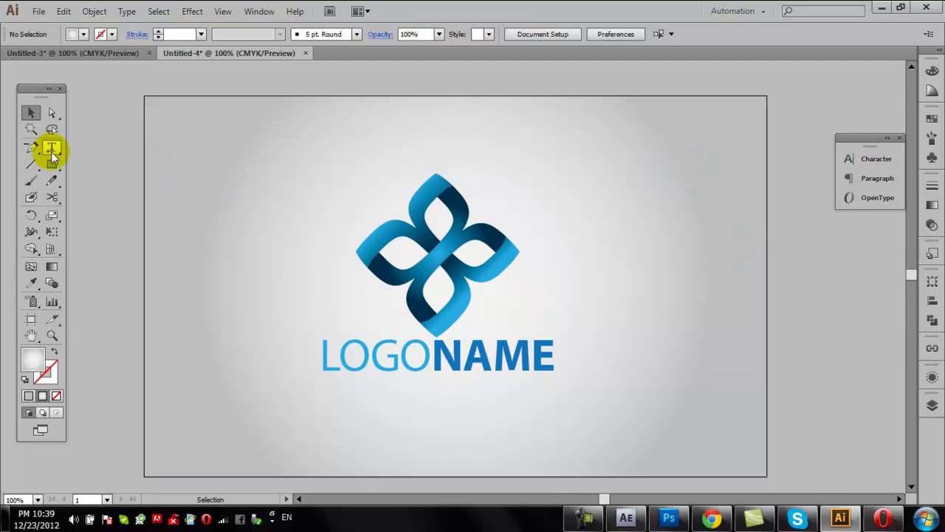
drag(51, 169, 101, 197)
drag(299, 404, 597, 430)
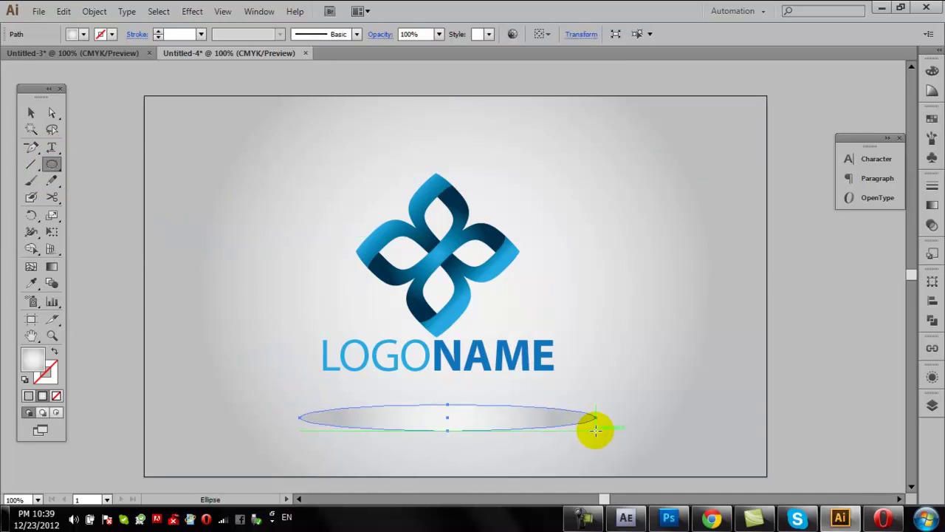
Step: Fill the ellipse with a reversed radial gradient with a dark grey centre fading to white
click(932, 205)
click(772, 244)
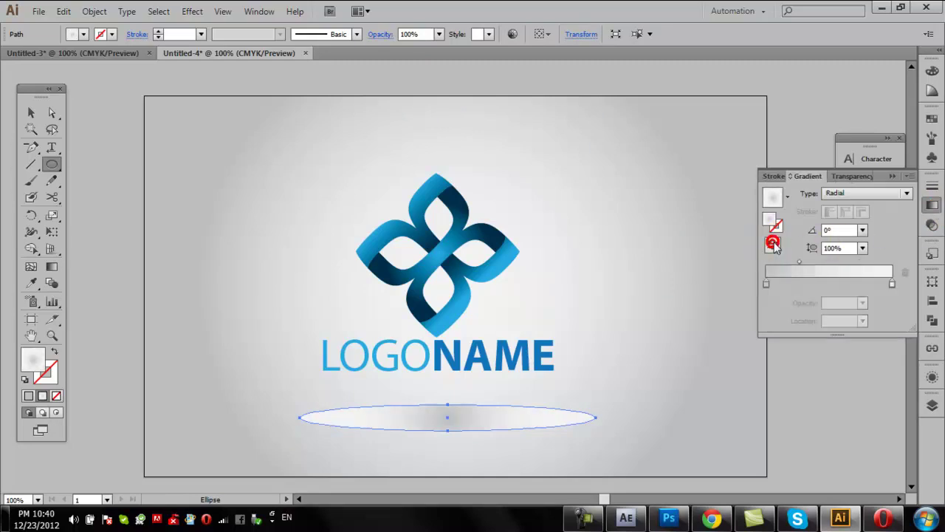
click(766, 284)
double_click(765, 284)
click(764, 358)
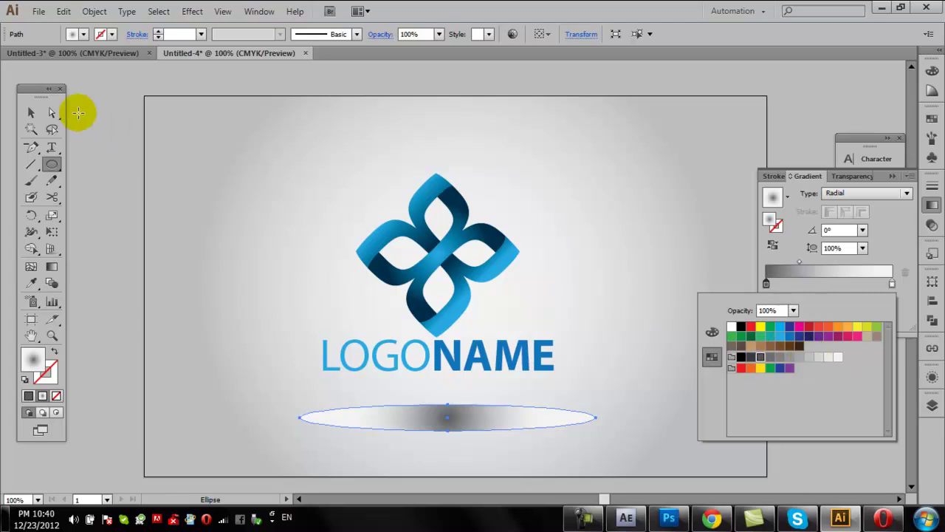
Step: Apply a 7.6 px Gaussian Blur to the grey ellipse
click(30, 106)
click(194, 11)
mouse_move(204, 240)
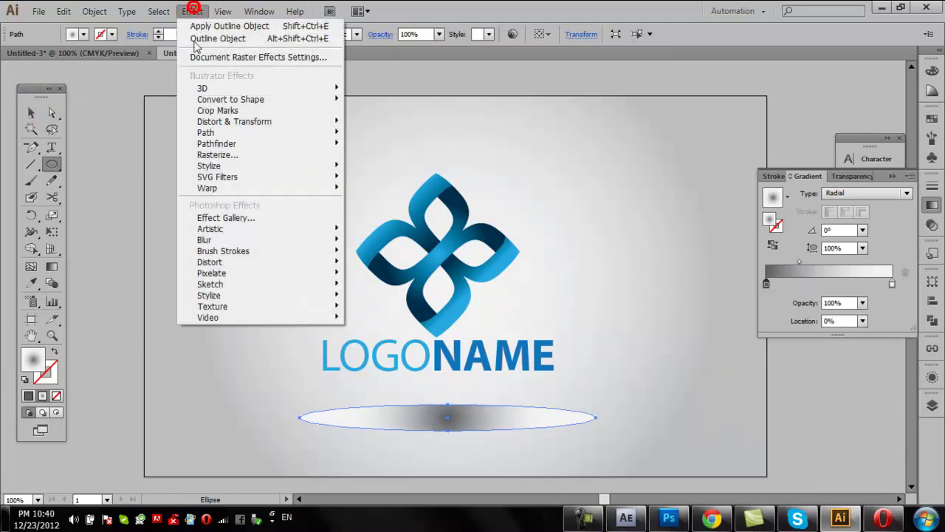
click(372, 242)
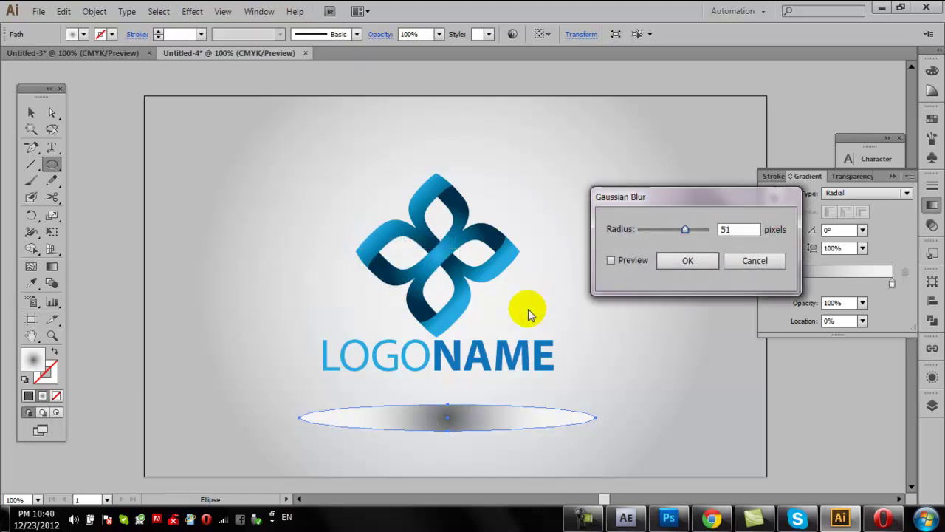
click(611, 260)
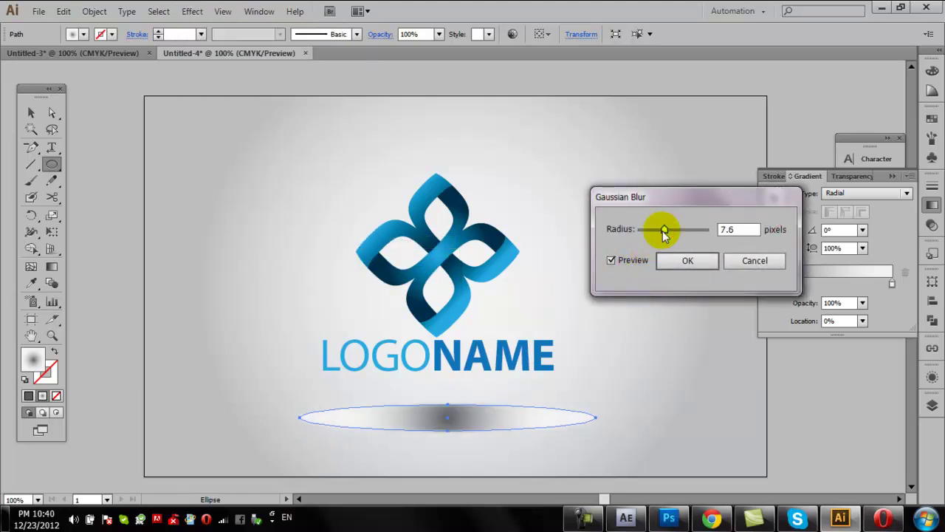
click(687, 261)
Step: Move the blurred ellipse up beneath LOGONAME
click(31, 113)
click(104, 122)
drag(441, 427, 438, 379)
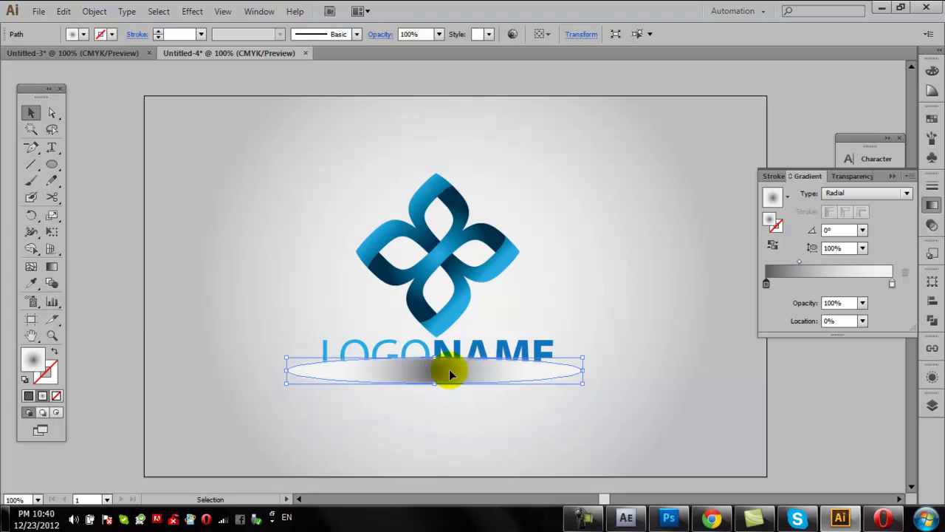
Step: Bring the LOGONAME text in front of the blurred shadow
right_click(463, 348)
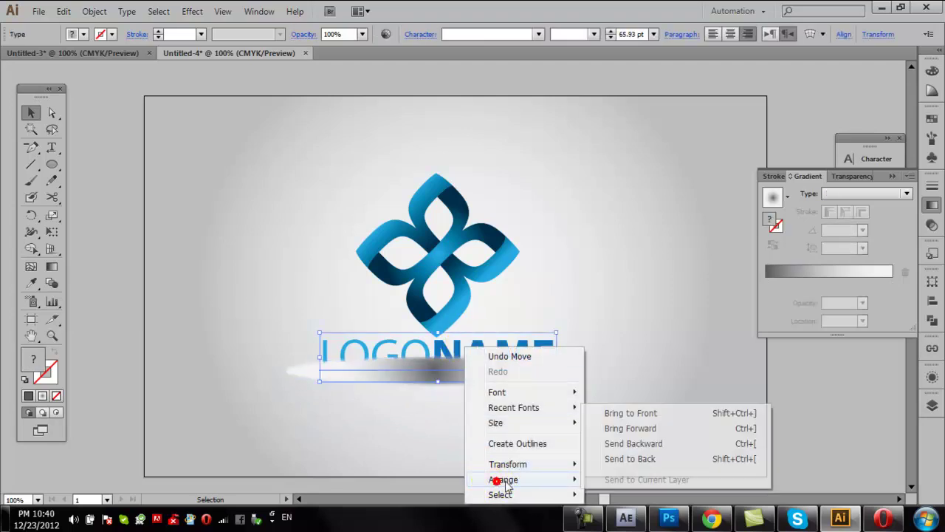
click(633, 416)
click(845, 394)
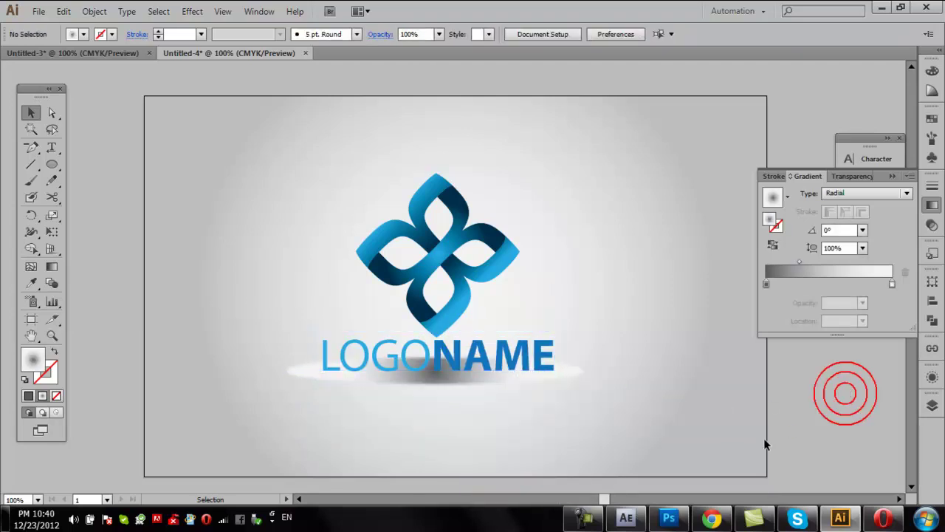
click(470, 378)
click(481, 420)
Step: Stretch the shadow ellipse to about 282 mm wide and centre it under the text
click(298, 371)
drag(583, 369, 704, 370)
drag(288, 371, 151, 369)
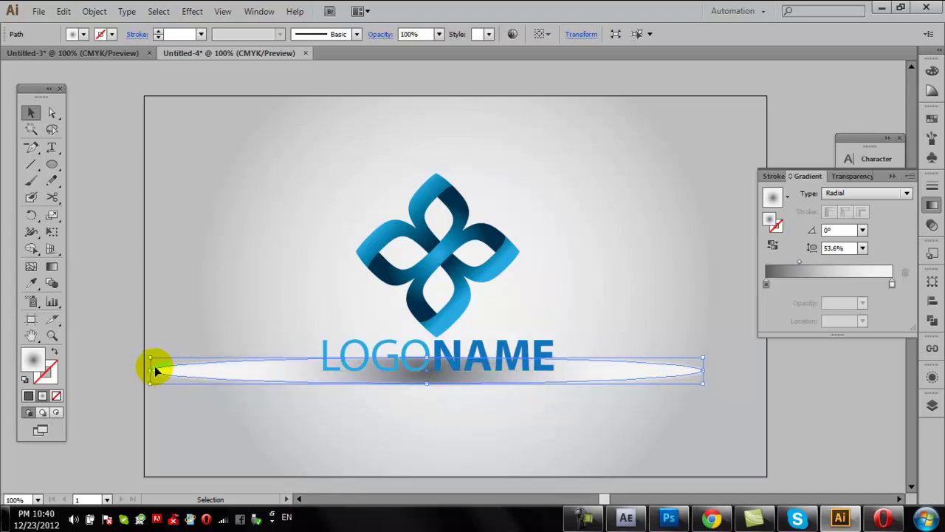
click(382, 449)
click(640, 375)
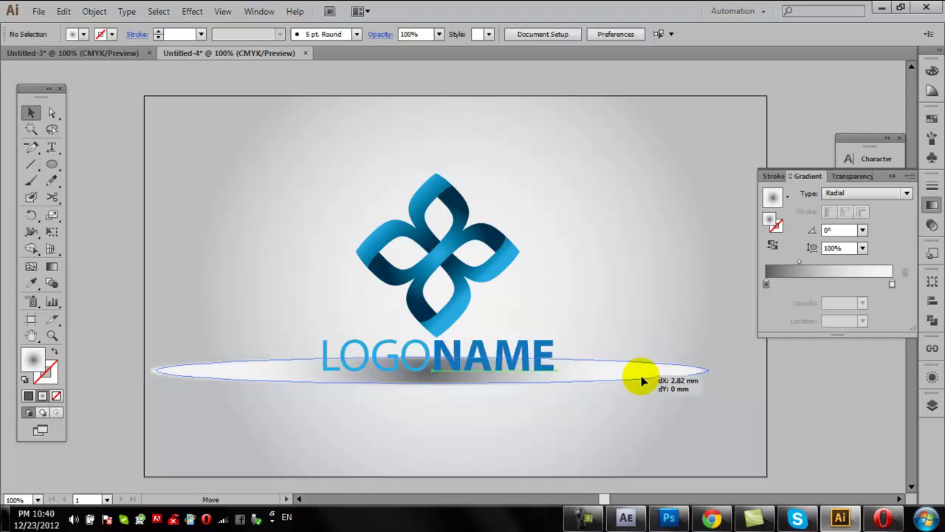
mouse_move(641, 376)
mouse_down()
mouse_move(657, 377)
mouse_move(646, 377)
mouse_up()
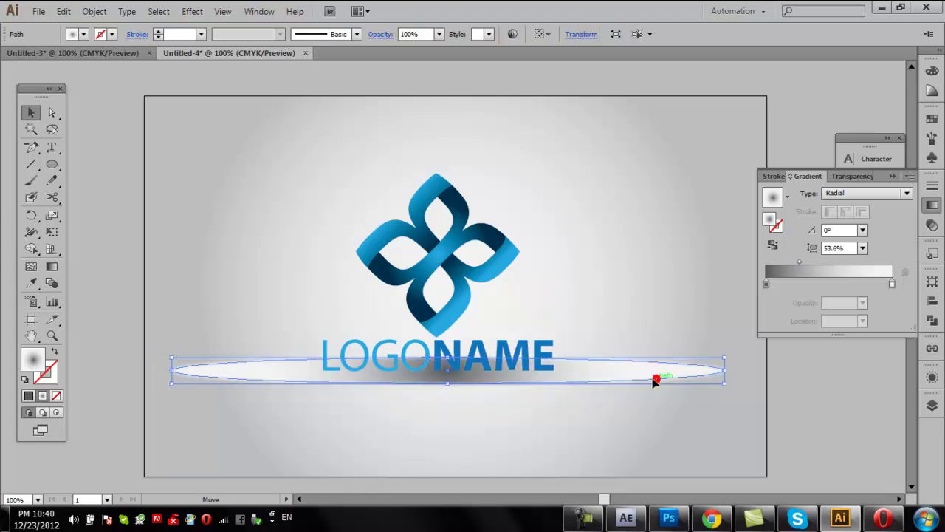
Step: Set the shadow ellipse's overall opacity to 40%
click(416, 33)
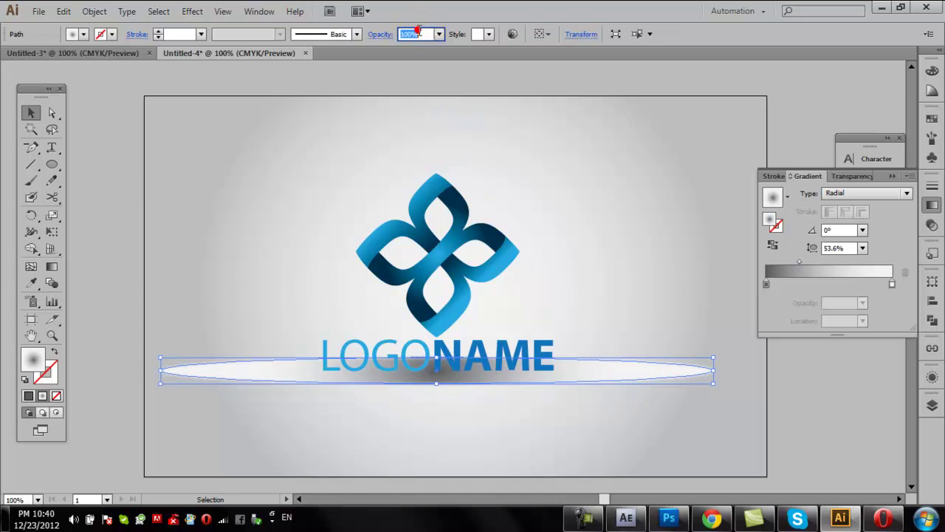
text(40)
key(Return)
click(611, 121)
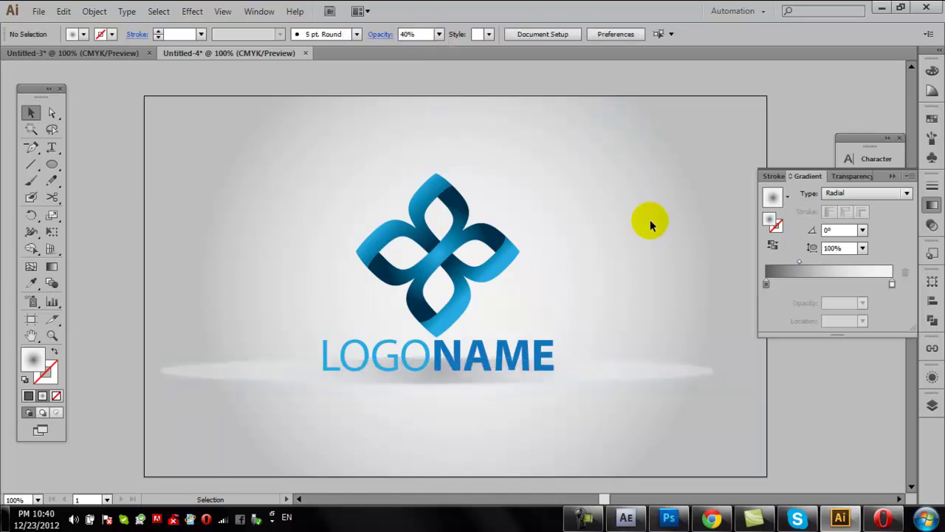
Step: Set the shadow gradient's outer stop to 0% opacity so the edge fades out
click(644, 368)
click(892, 285)
click(864, 303)
click(878, 320)
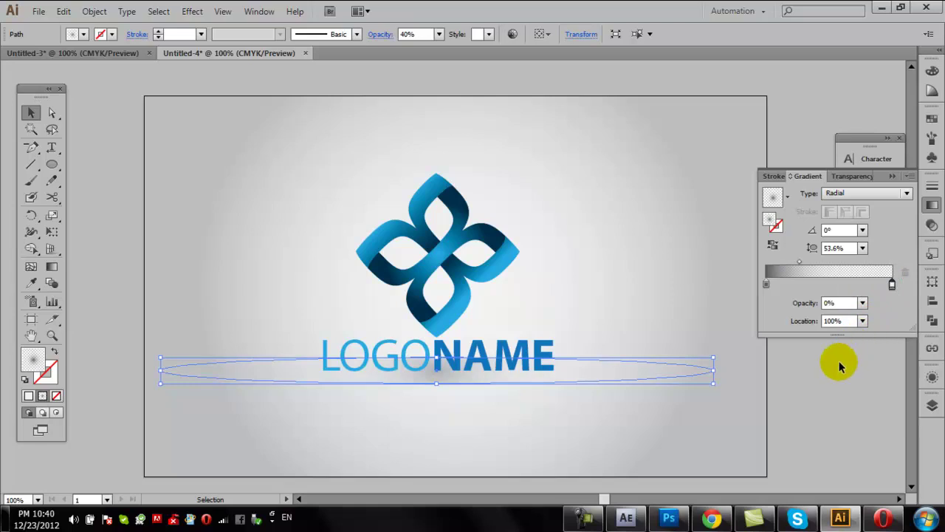
click(806, 428)
scroll(803, 413, down, 1)
scroll(803, 413, up, 1)
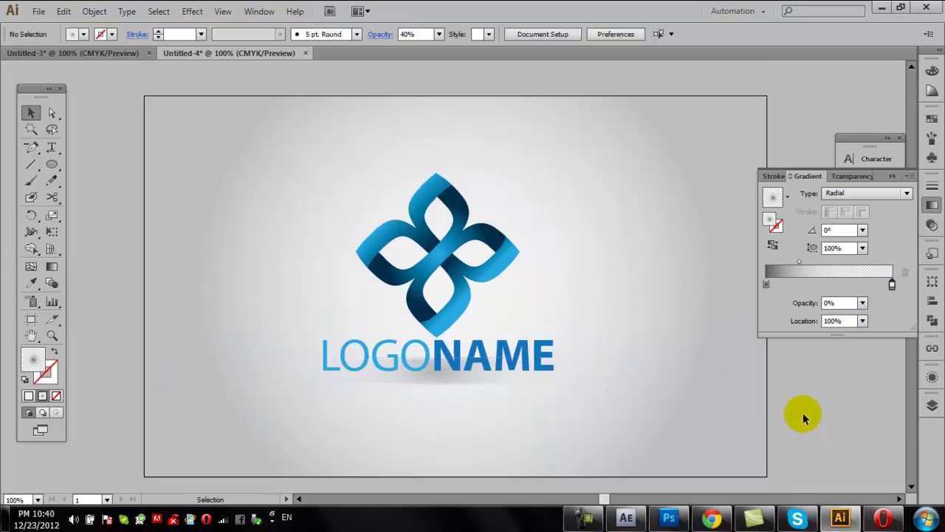
scroll(803, 418, down, 1)
click(584, 517)
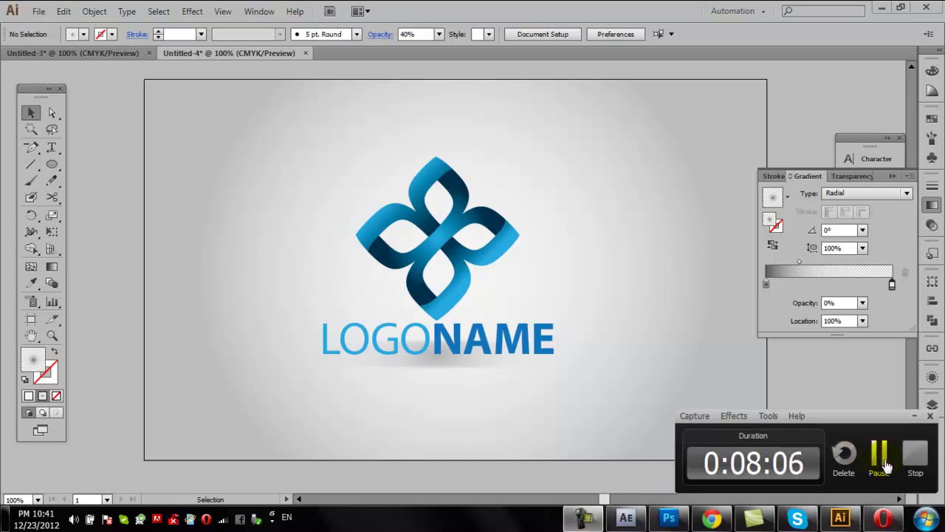